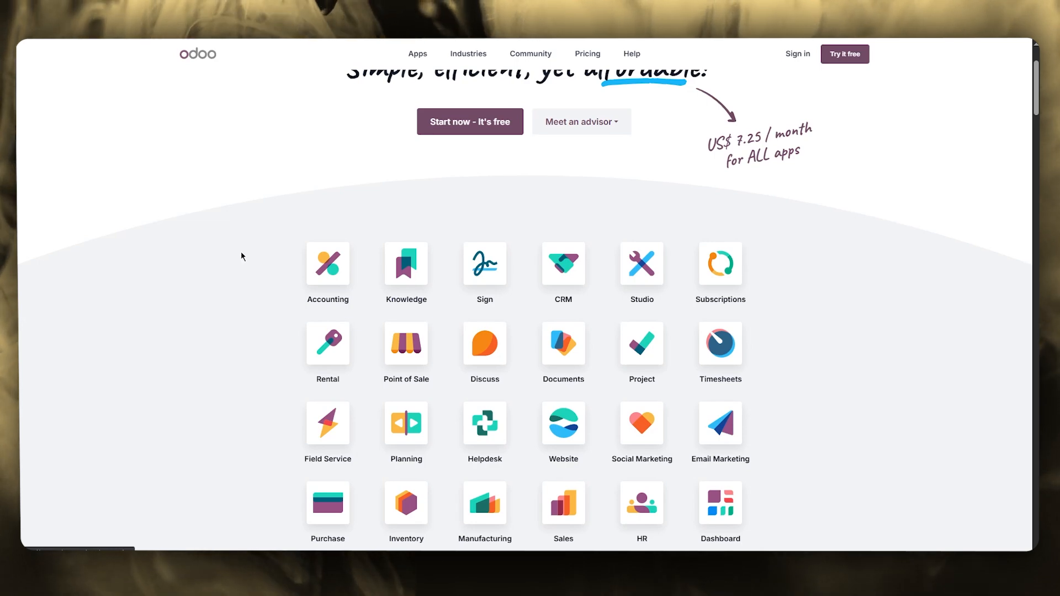
- Look through the Odoo homepage, covering its headline, price offer and grid of business apps
scroll(241, 252, down, 4)
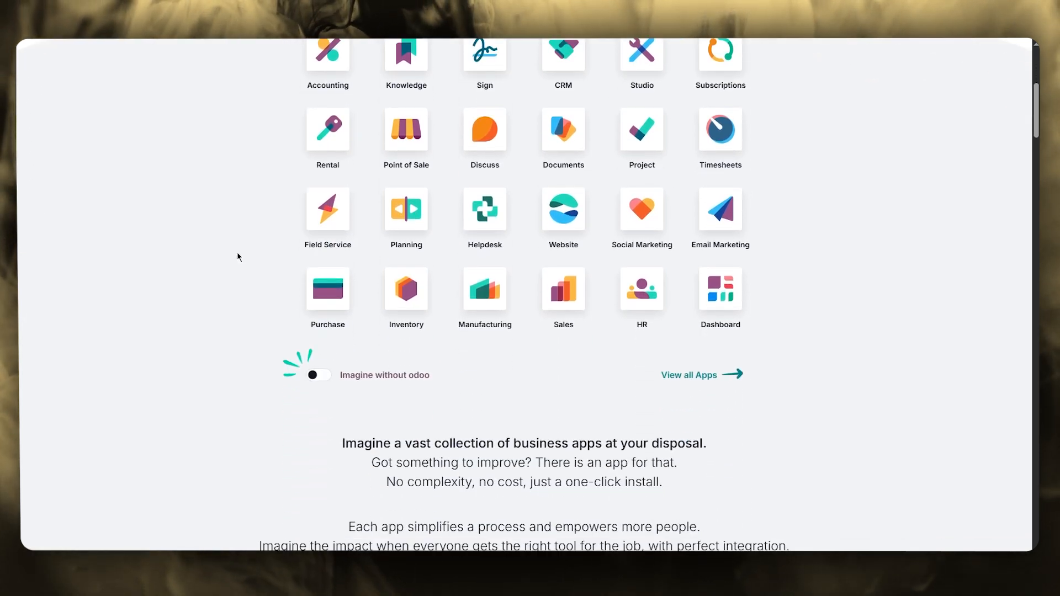
scroll(239, 255, up, 6)
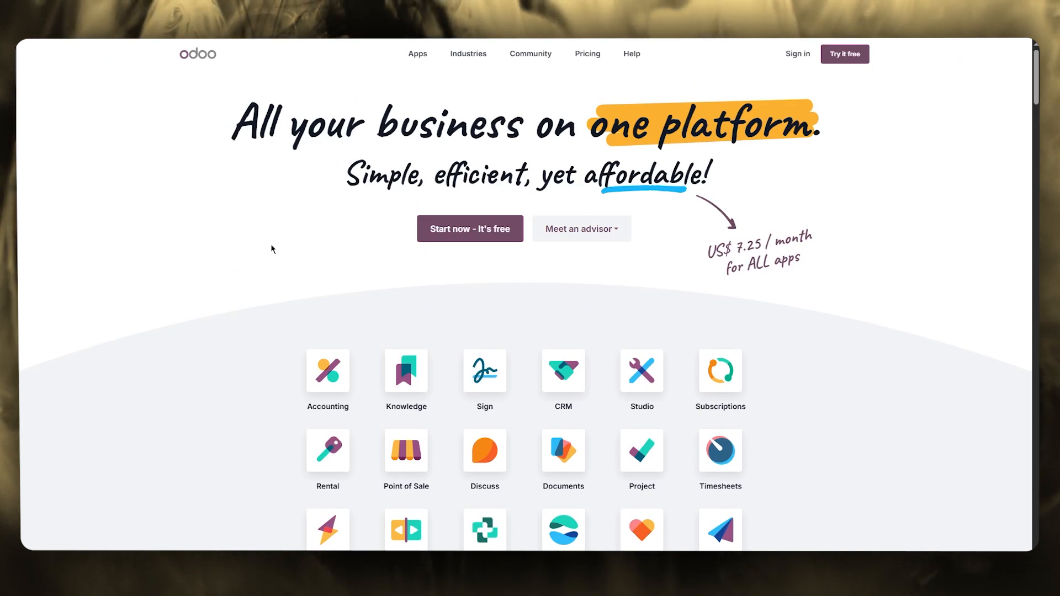
scroll(271, 247, down, 6)
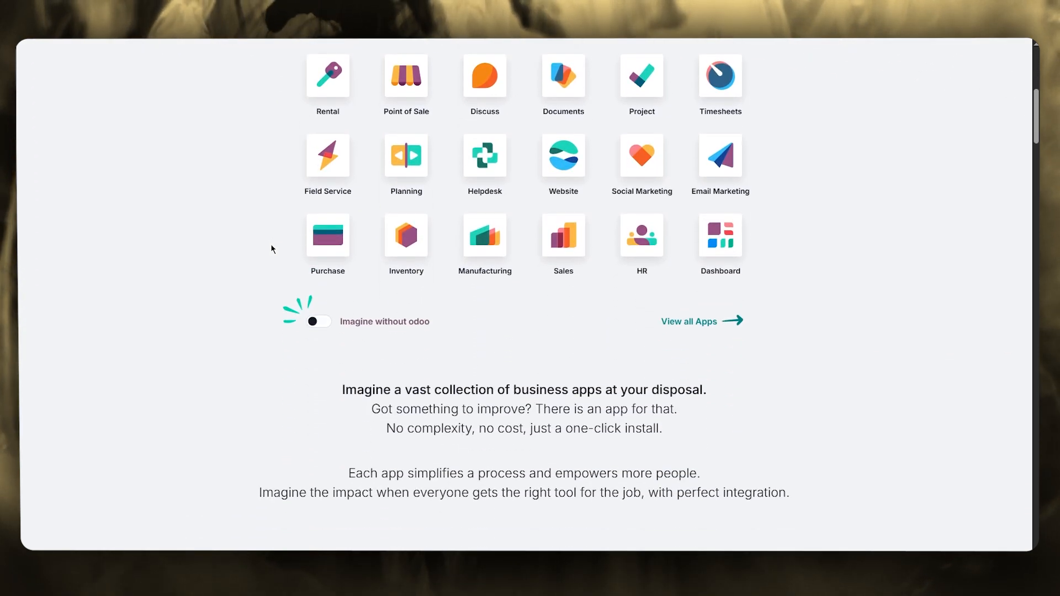
scroll(271, 248, up, 6)
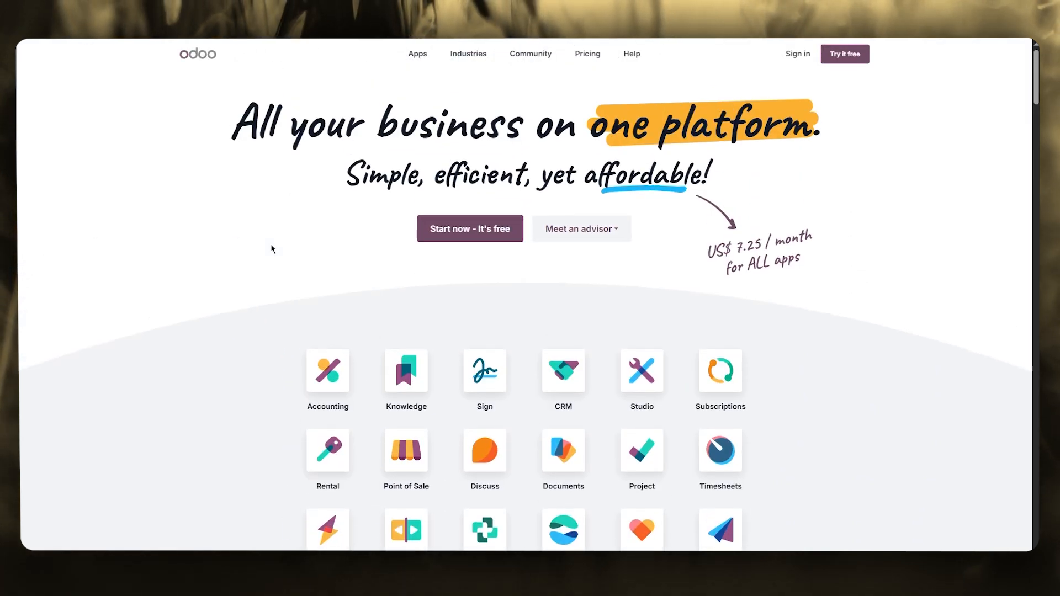
scroll(271, 248, down, 5)
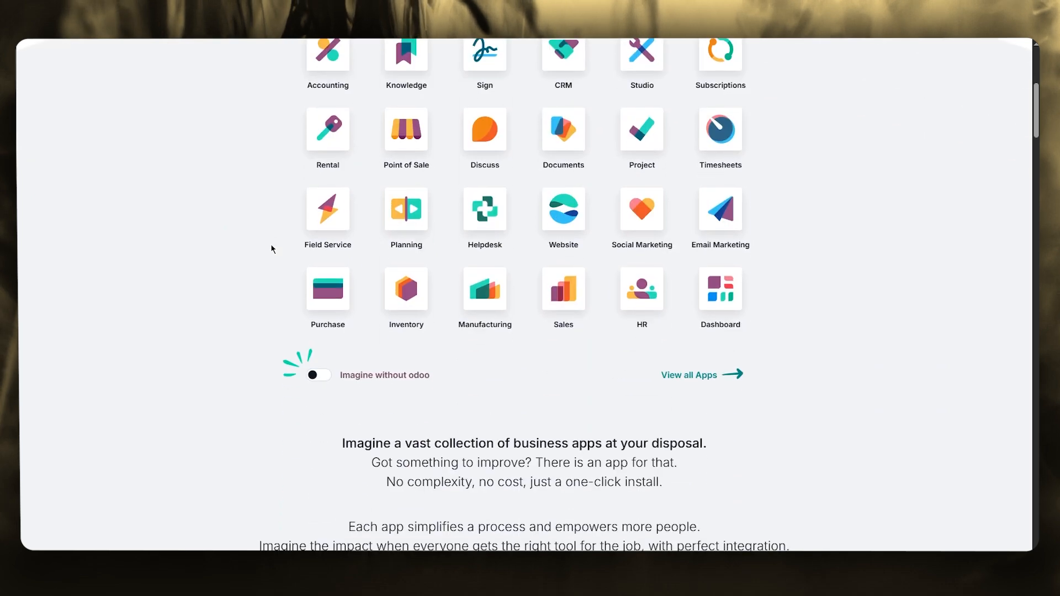
scroll(272, 248, up, 4)
scroll(271, 248, up, 1)
scroll(271, 249, down, 4)
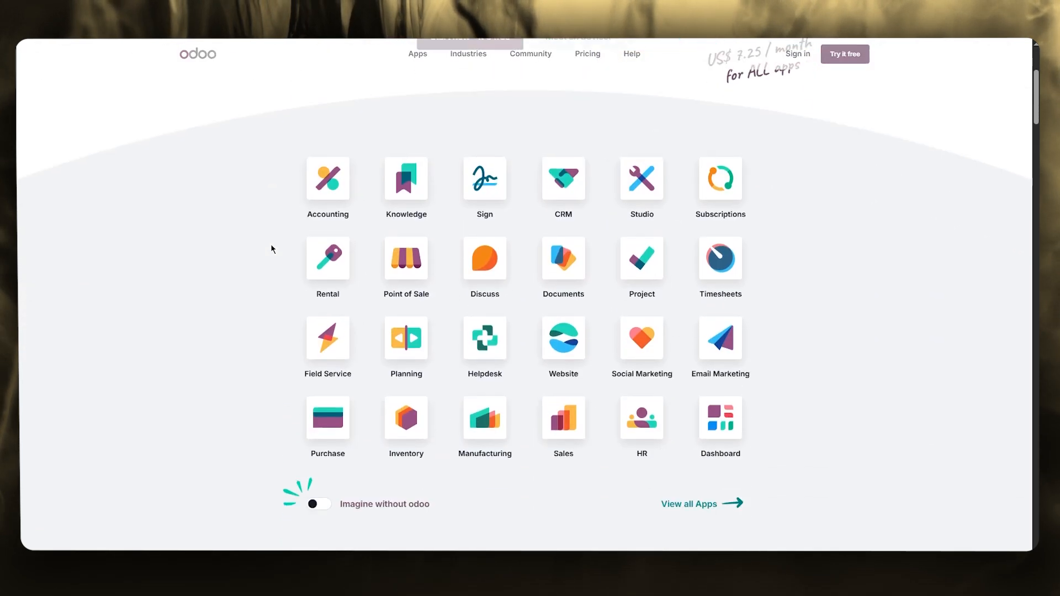
scroll(271, 248, down, 3)
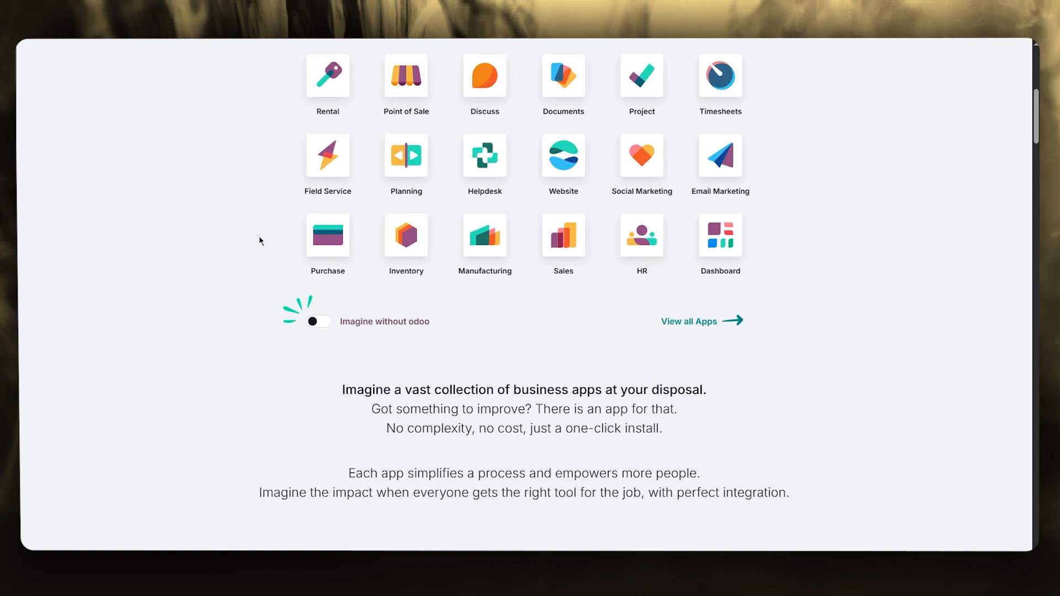
scroll(260, 237, up, 7)
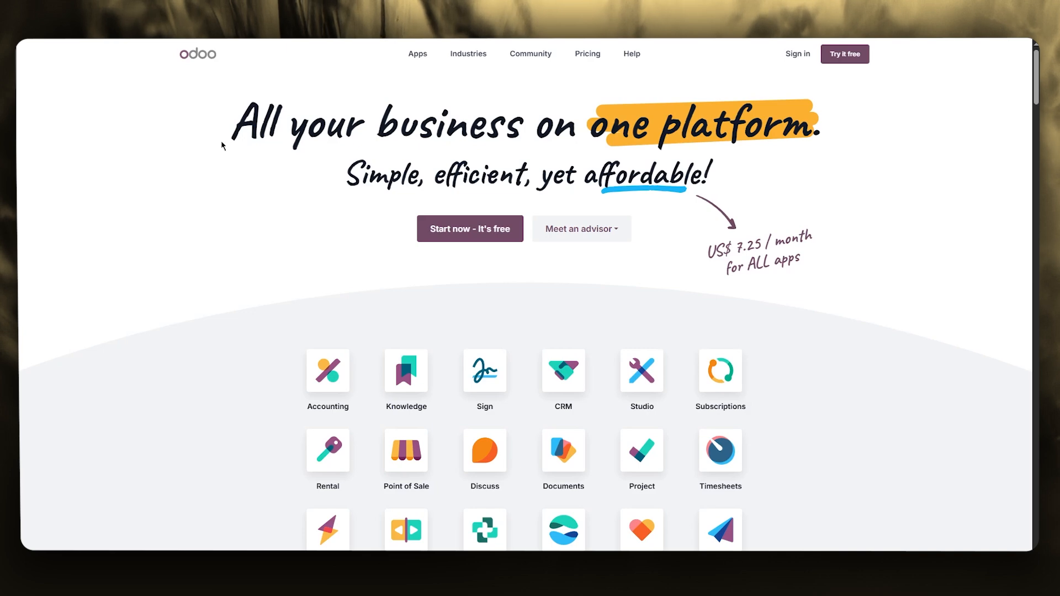
drag(221, 142, 639, 180)
click(260, 243)
scroll(261, 247, down, 3)
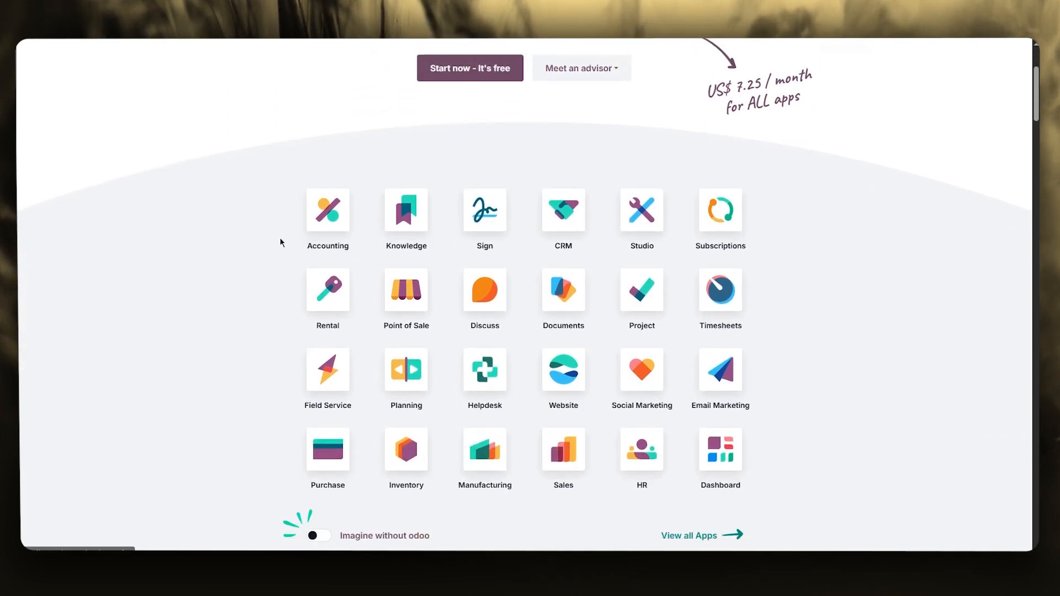
scroll(360, 234, down, 2)
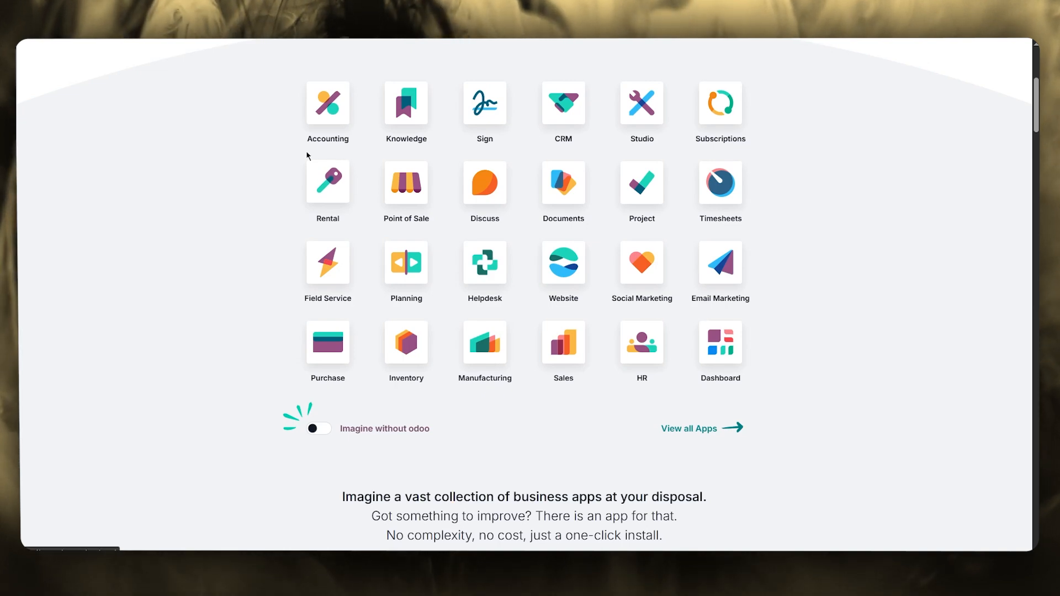
scroll(308, 156, up, 5)
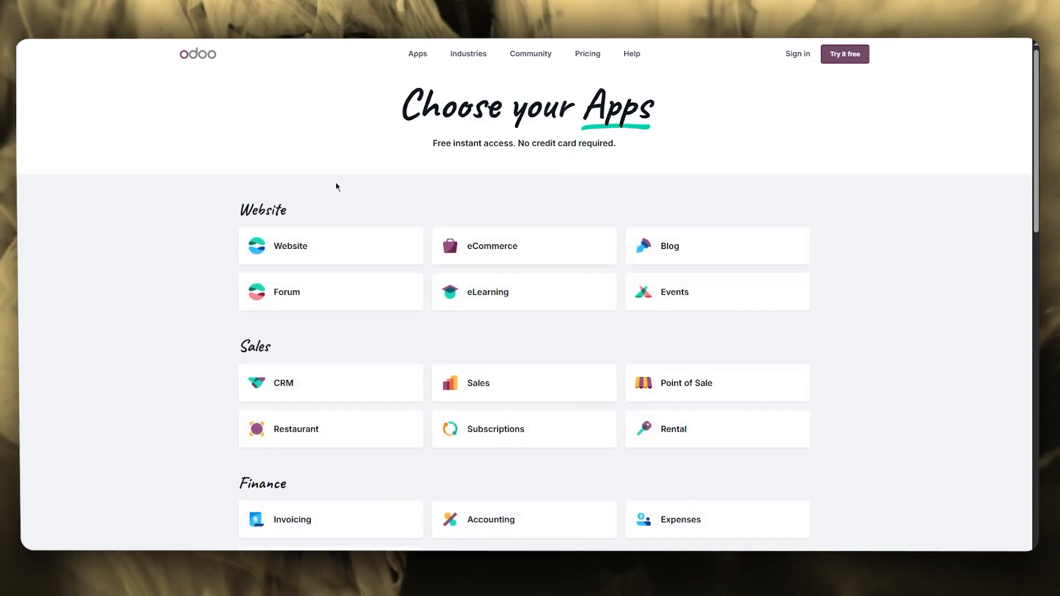
- Choose the CRM app for the free trial and continue to the sign-up form
scroll(204, 229, down, 3)
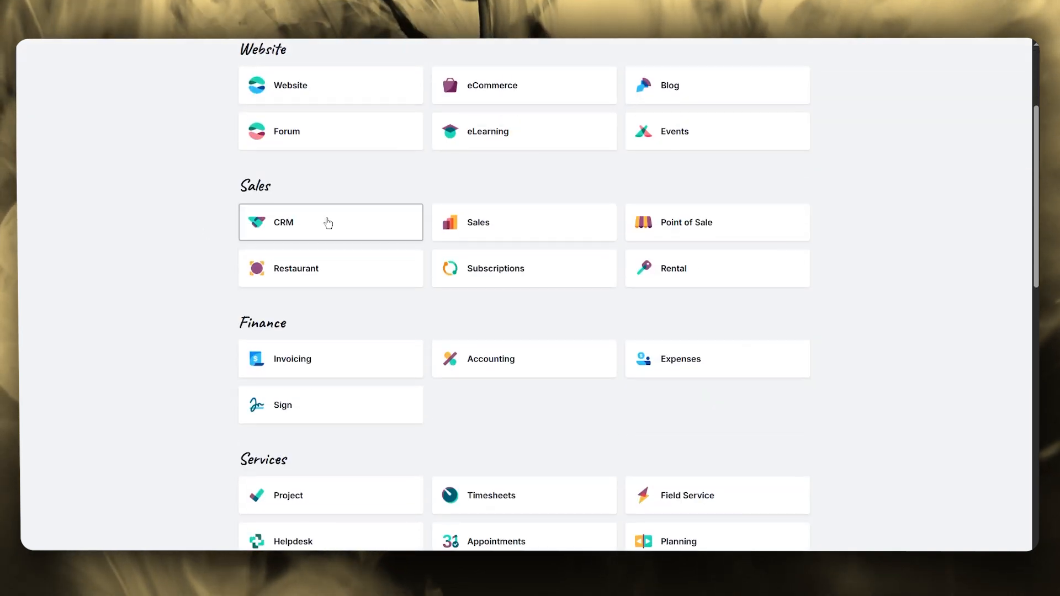
click(328, 223)
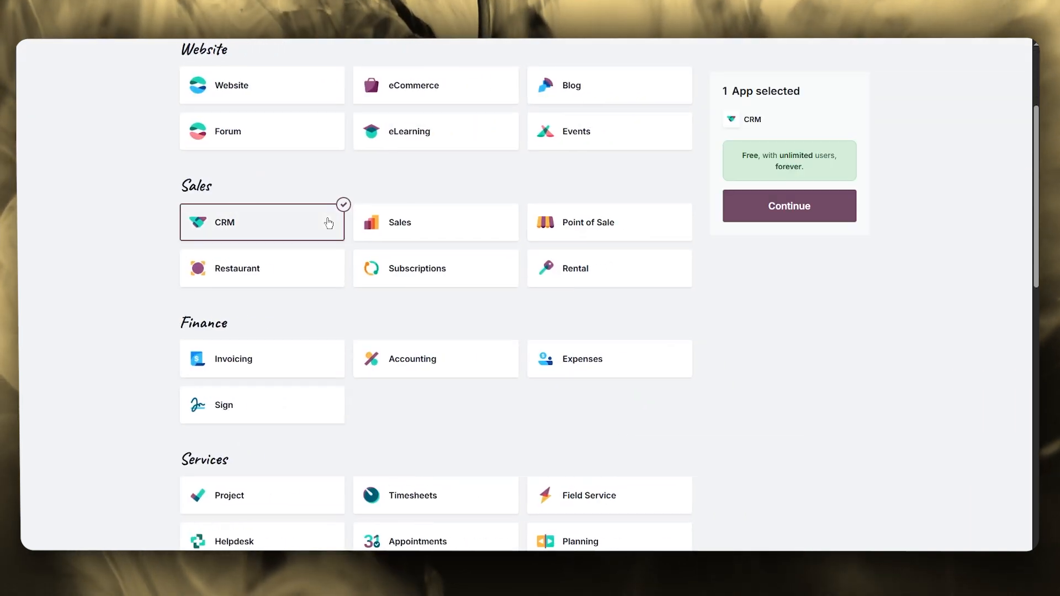
click(803, 213)
- Fill in the sign-up form with the full name, company name Dev inc, contact e-mail and phone number
click(400, 241)
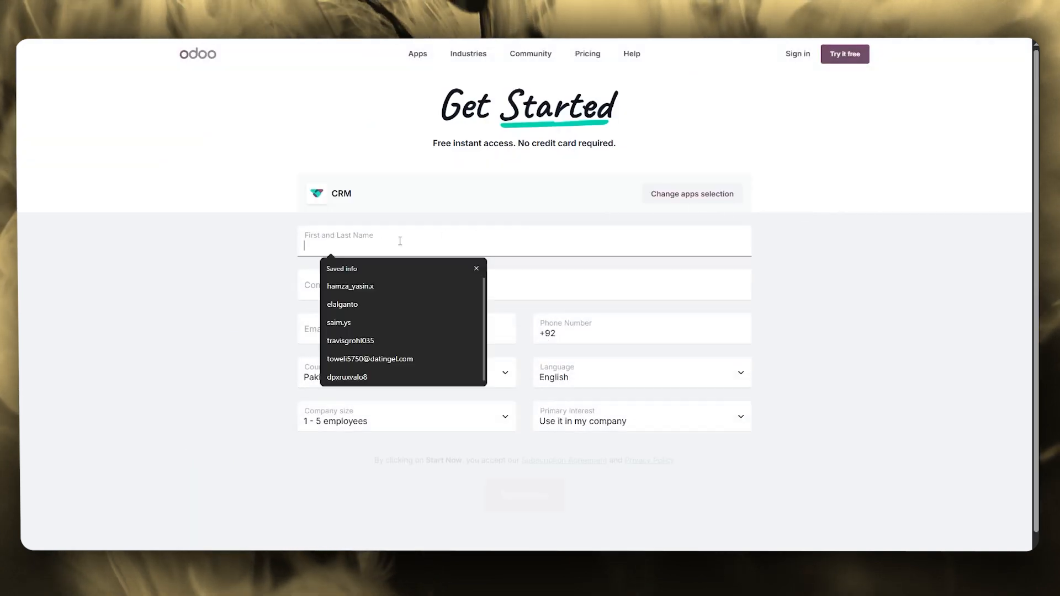
click(374, 305)
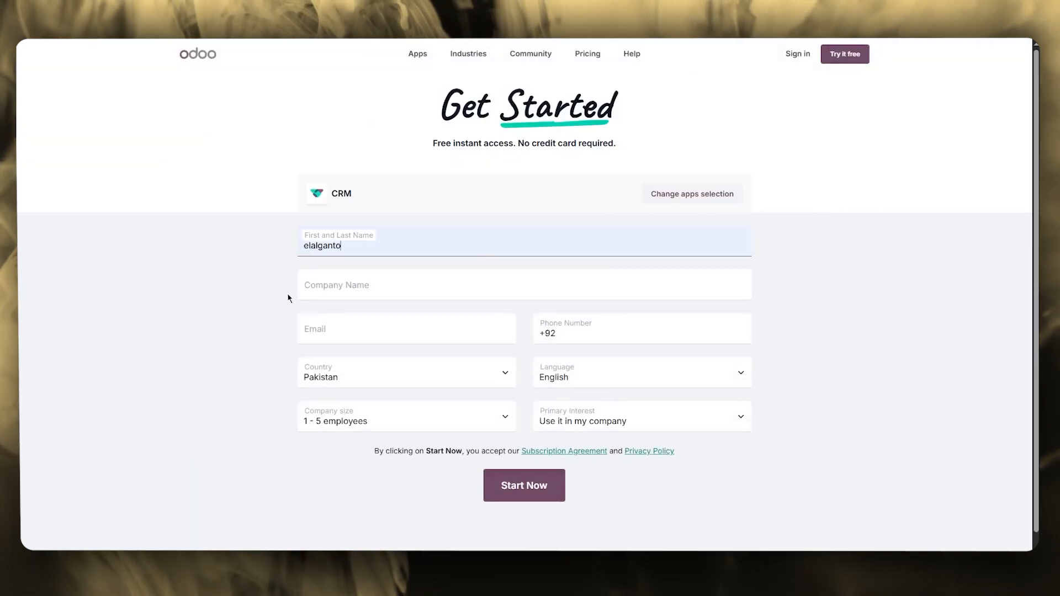
click(323, 286)
click(355, 335)
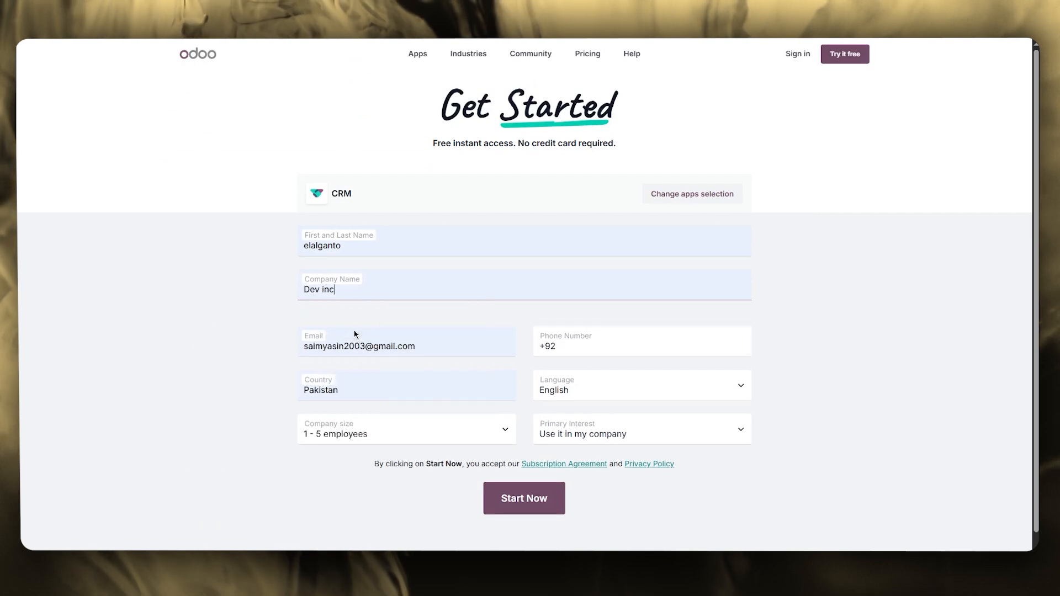
click(595, 361)
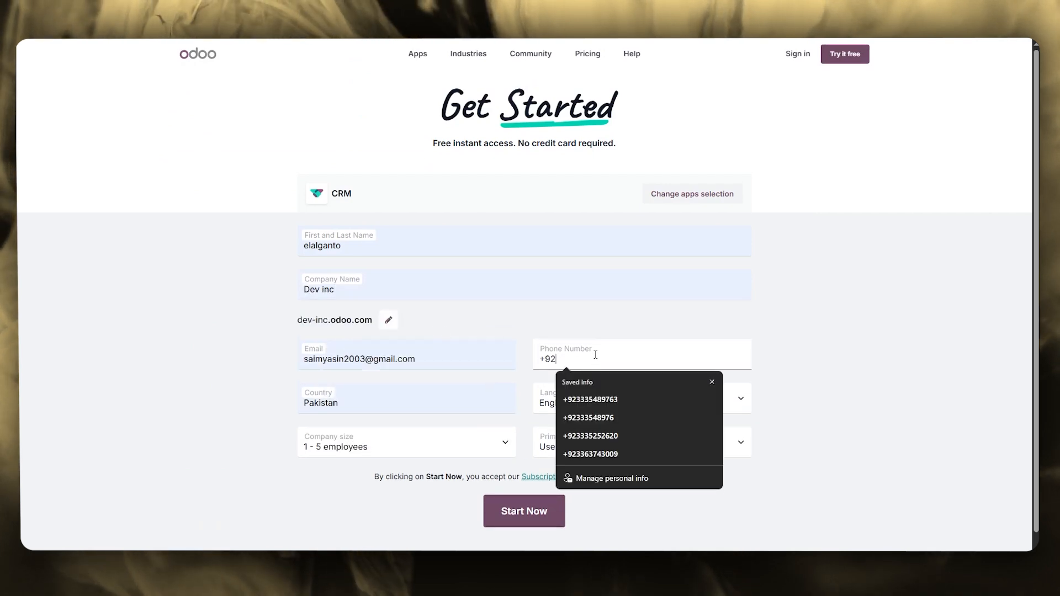
click(601, 398)
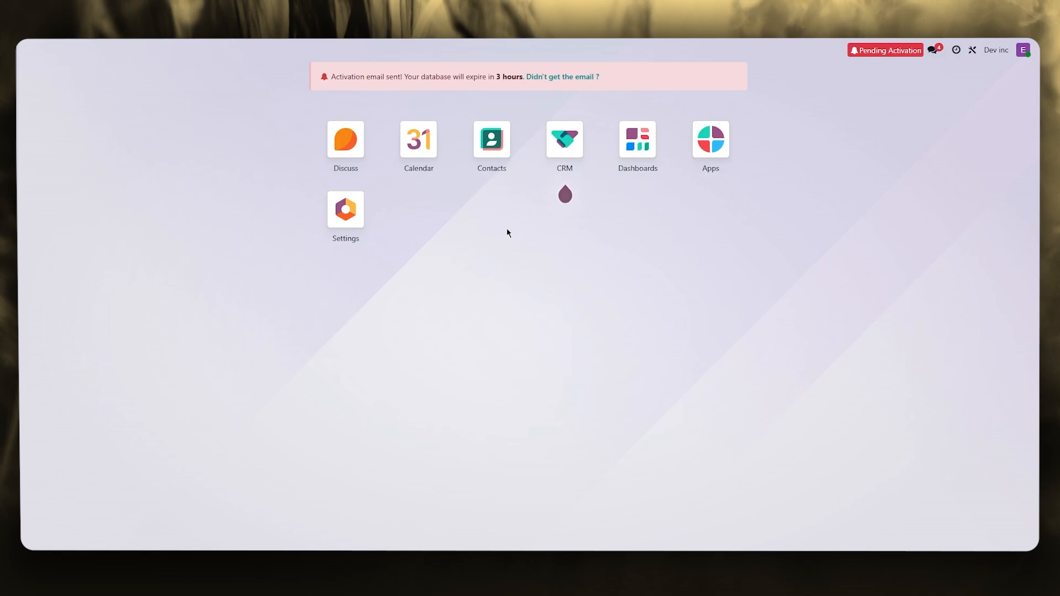
- Open the CRM pipeline and add an opportunity for the company Dev inc in the New stage
click(563, 144)
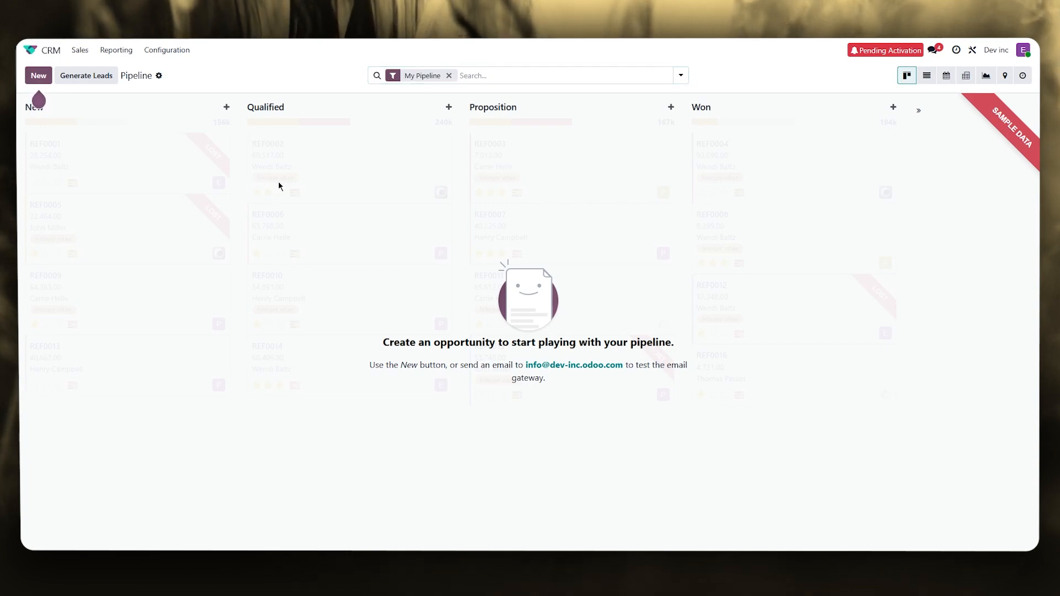
click(39, 76)
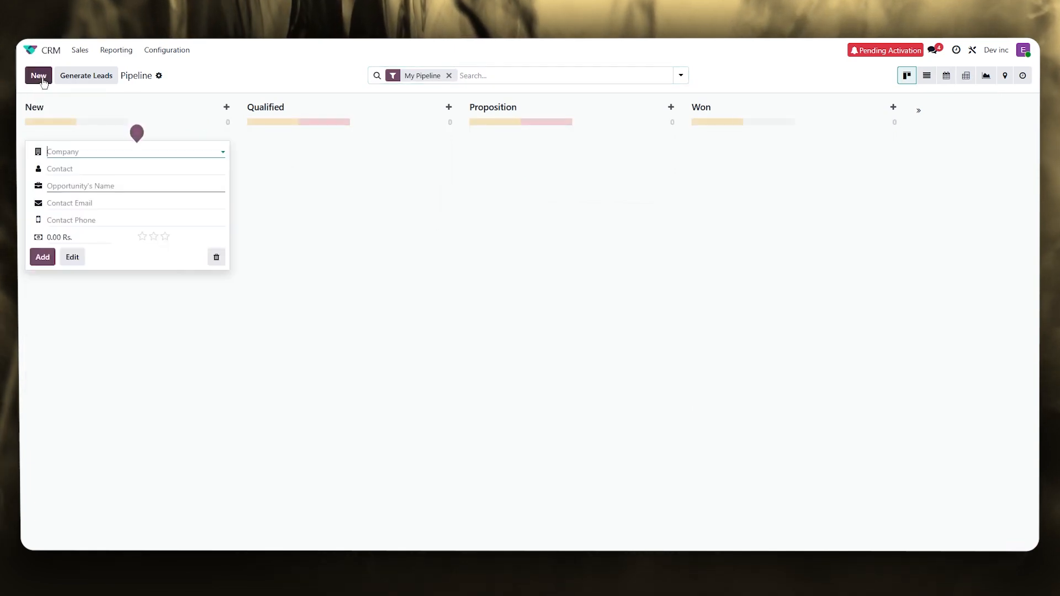
click(273, 282)
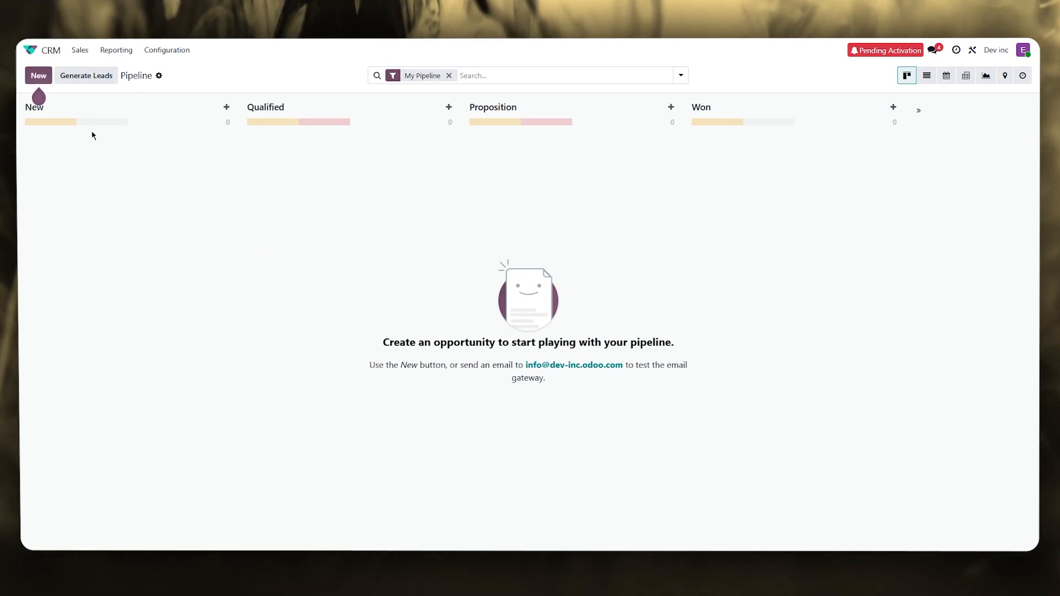
click(51, 74)
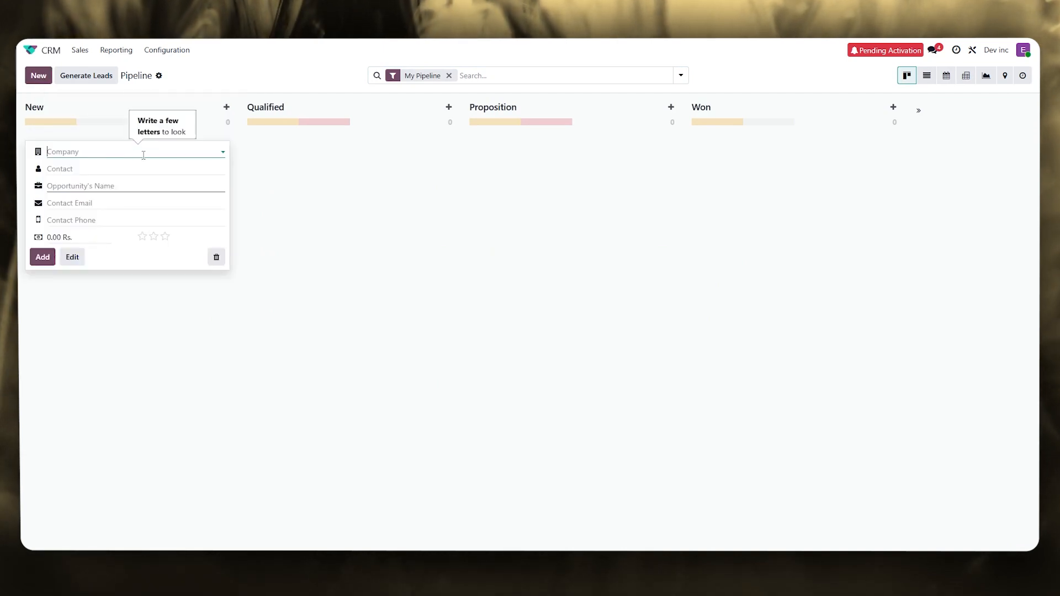
click(132, 154)
click(89, 170)
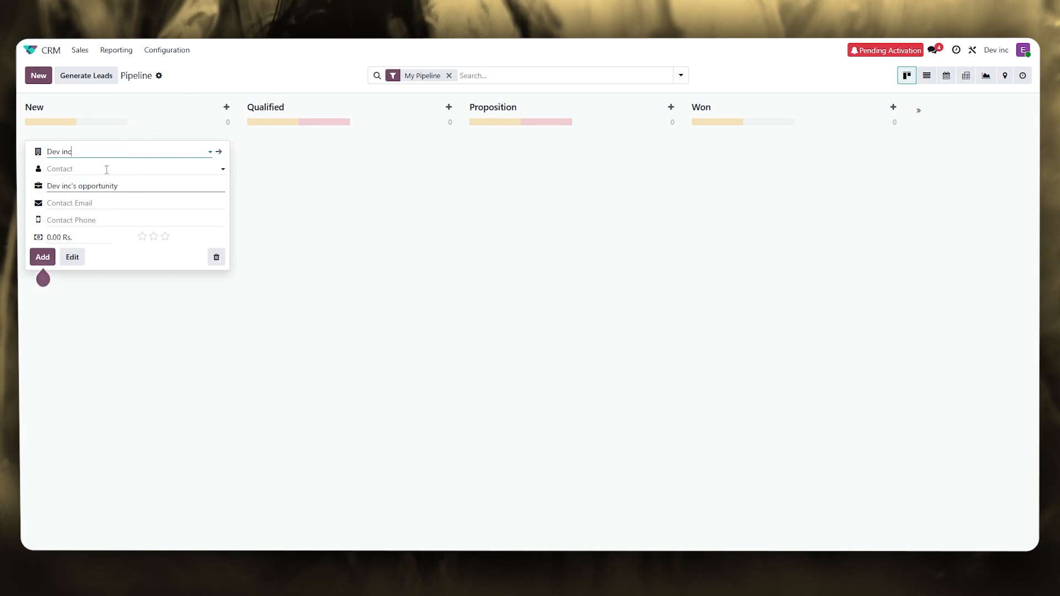
click(42, 257)
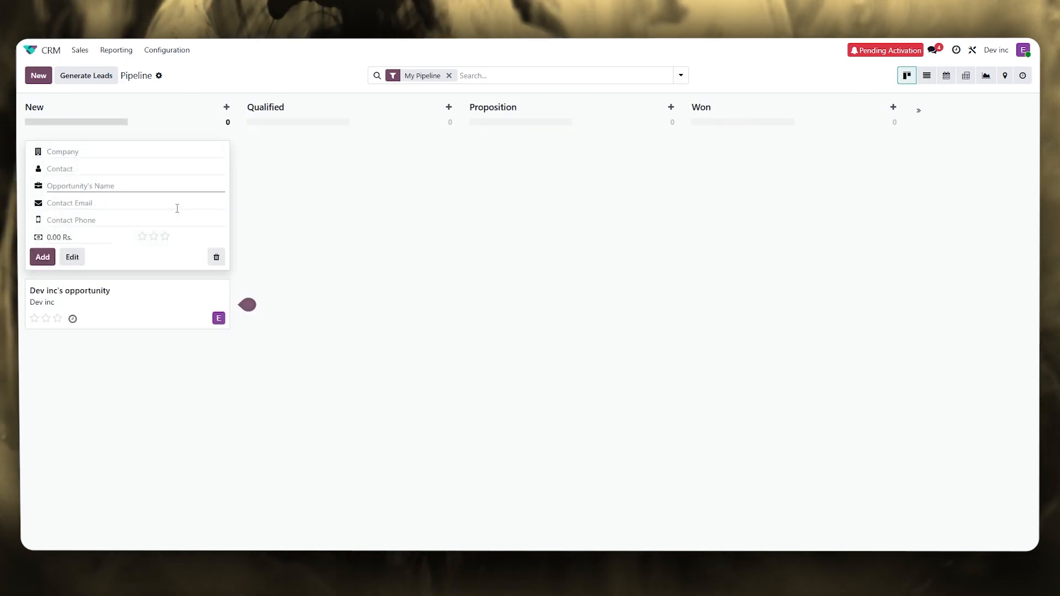
click(208, 303)
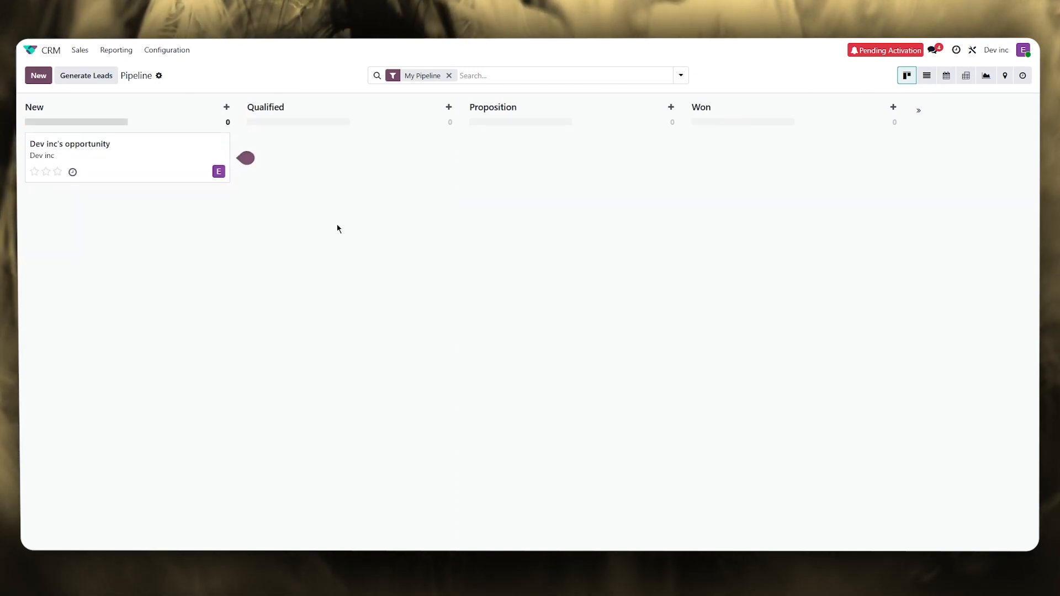
- Open the Dev inc opportunity's record and enrich the lead with company data
click(176, 170)
click(177, 168)
click(400, 178)
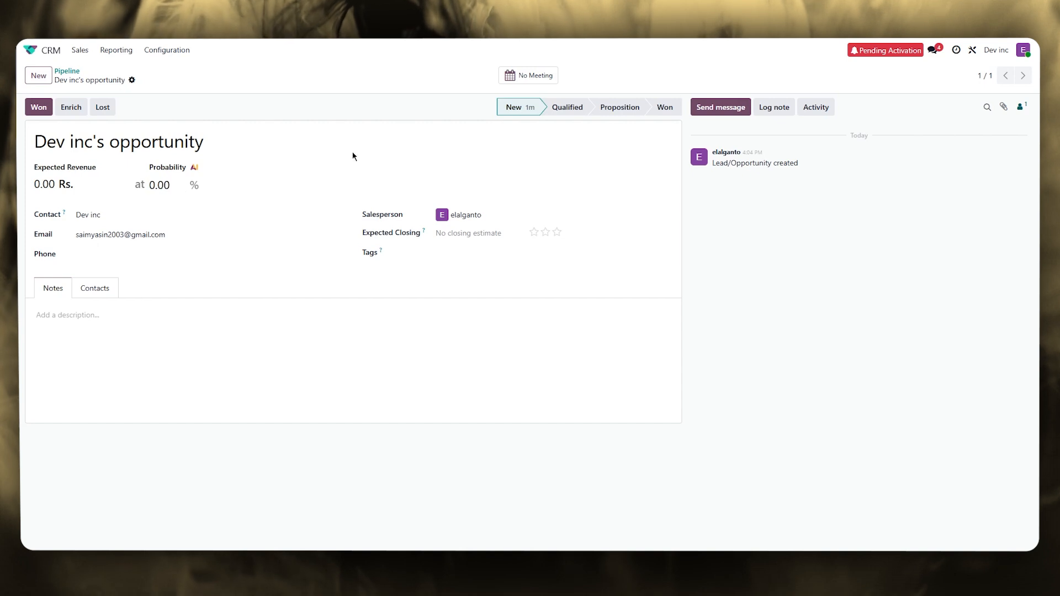
click(41, 54)
click(562, 135)
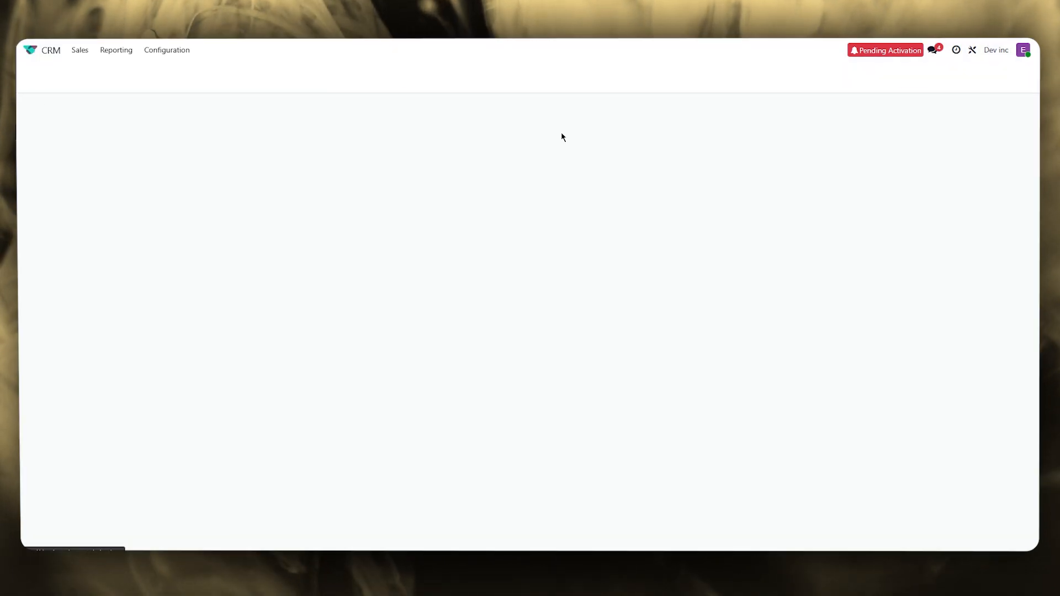
click(199, 159)
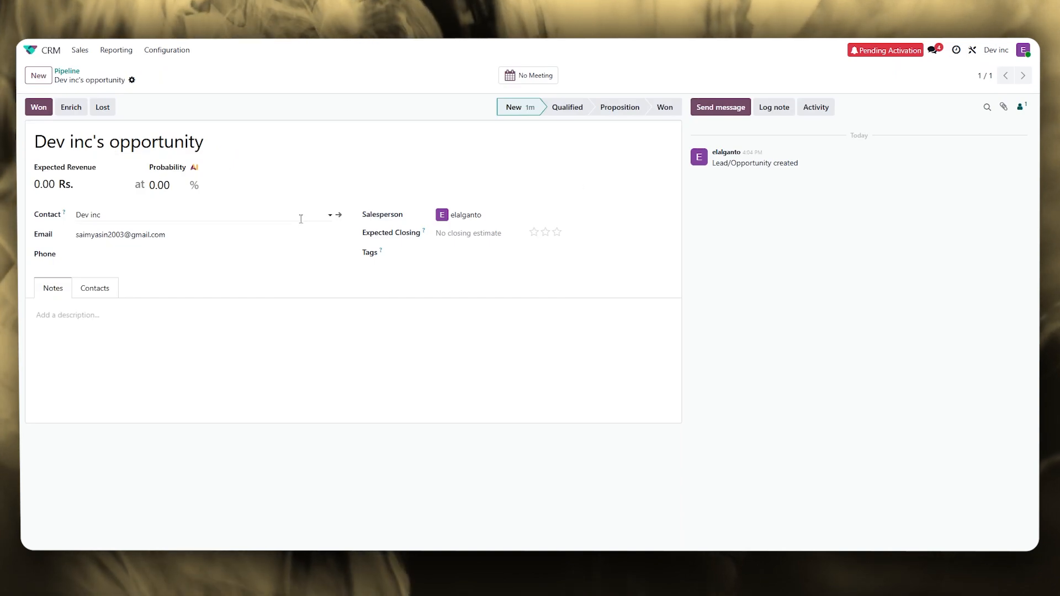
click(77, 109)
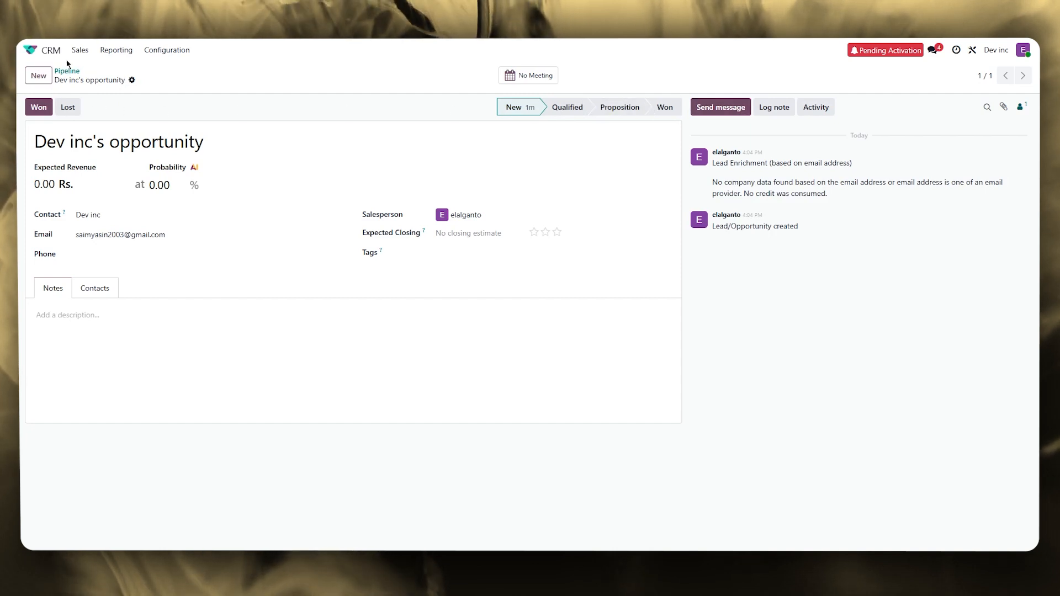
- Return to My Pipeline and move the Dev inc opportunity from New to the Proposition stage
click(80, 50)
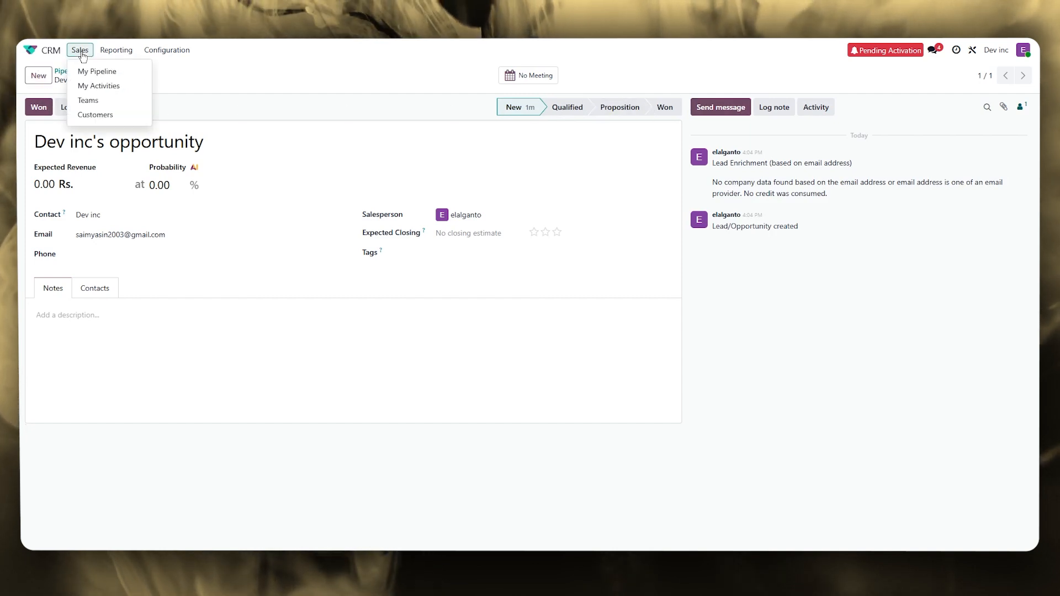
click(85, 72)
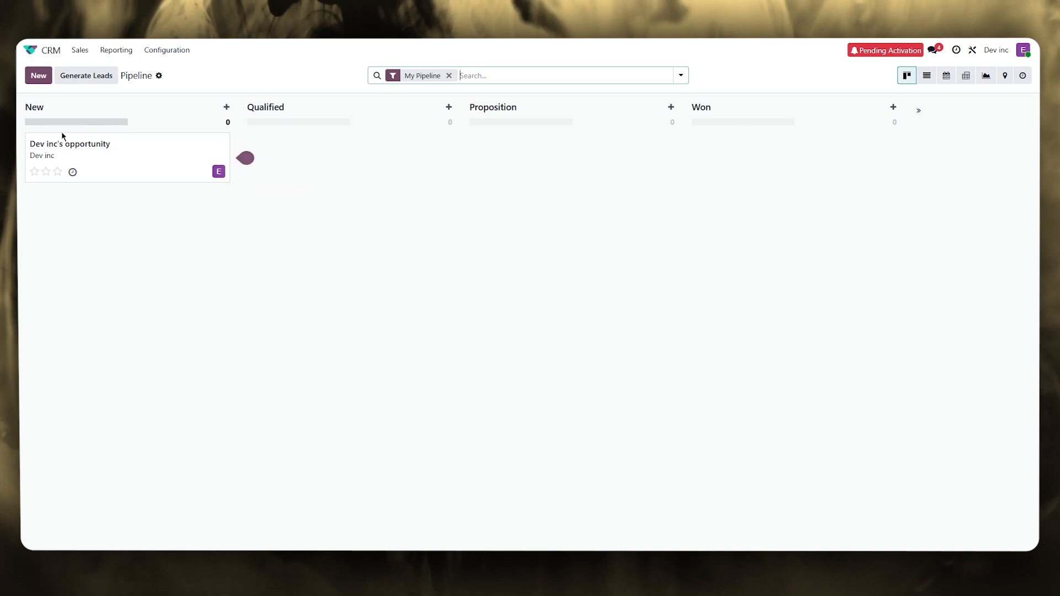
drag(114, 156, 515, 171)
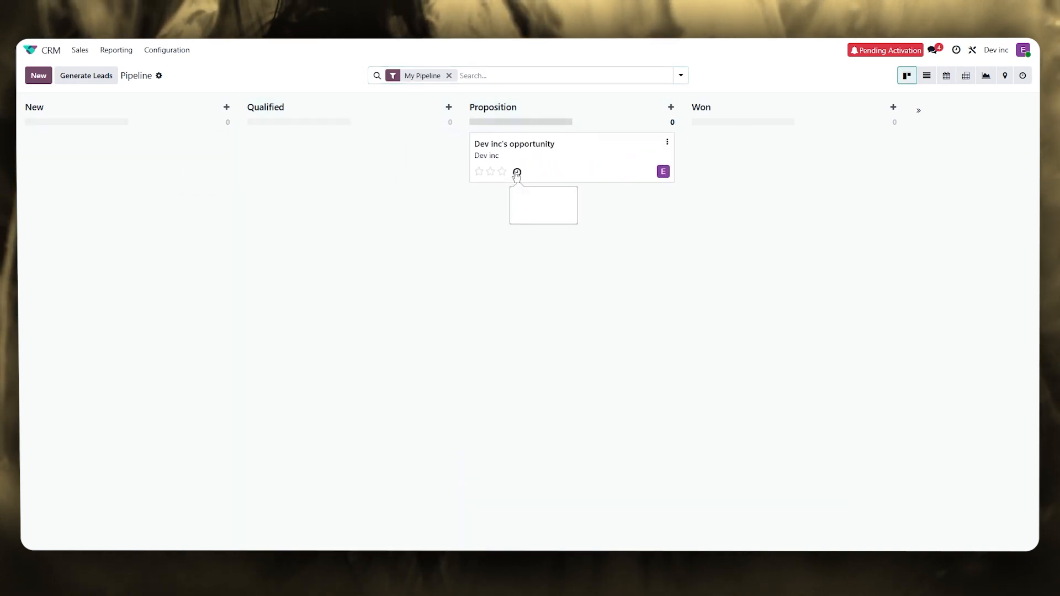
- Schedule a To-Do activity on the Dev inc opportunity and save it
click(517, 172)
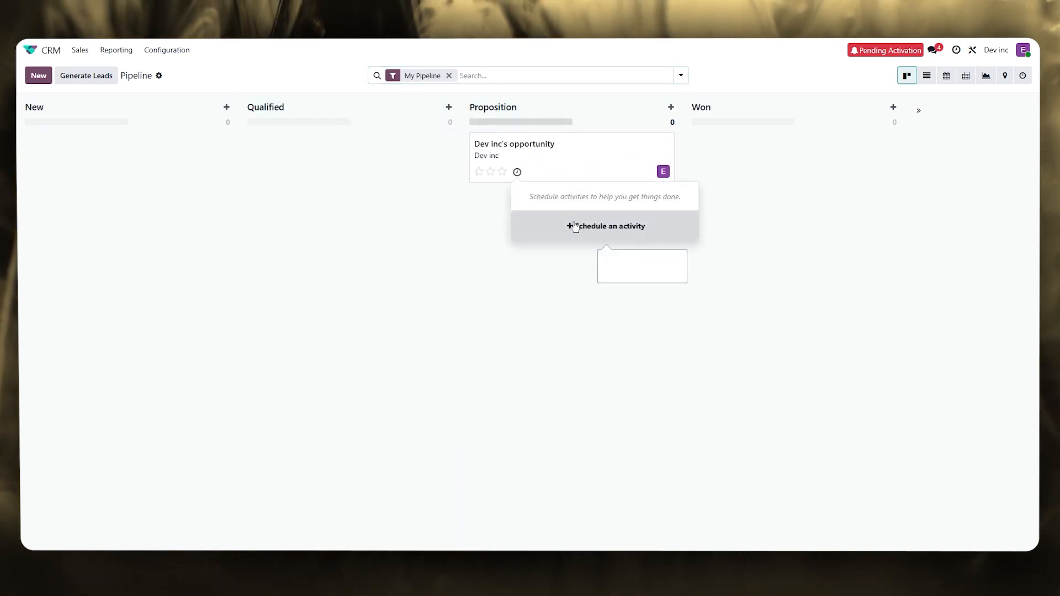
click(584, 226)
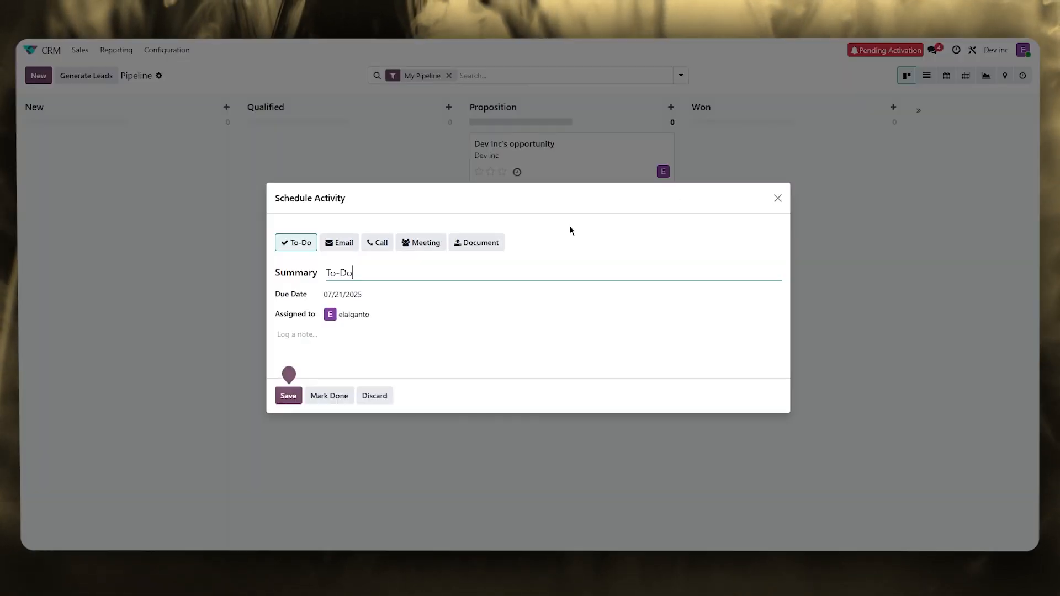
click(288, 396)
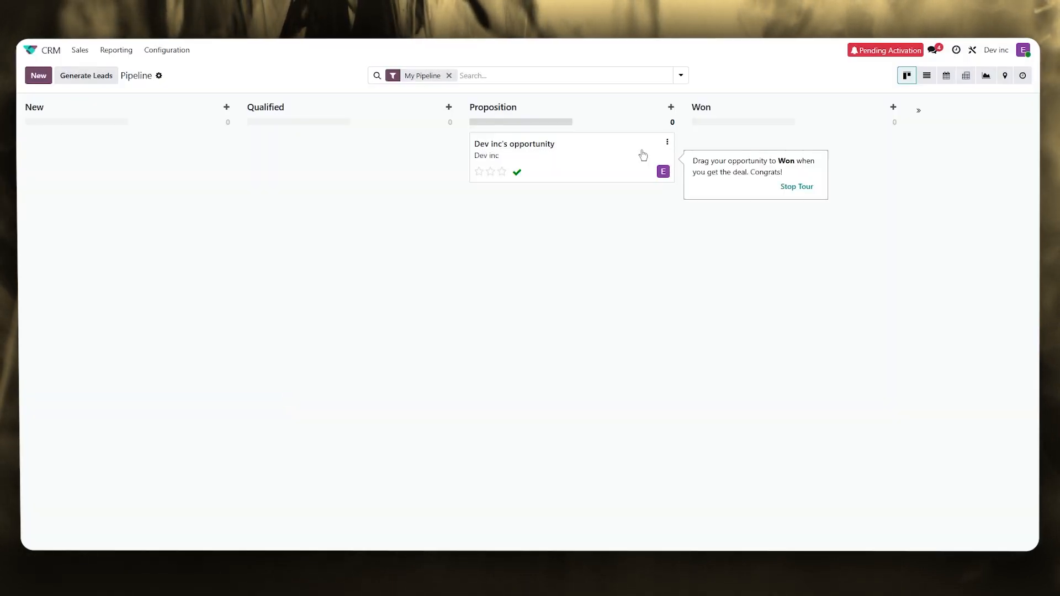
- Move the Dev inc opportunity from the Proposition stage to the Won stage
drag(643, 155, 773, 154)
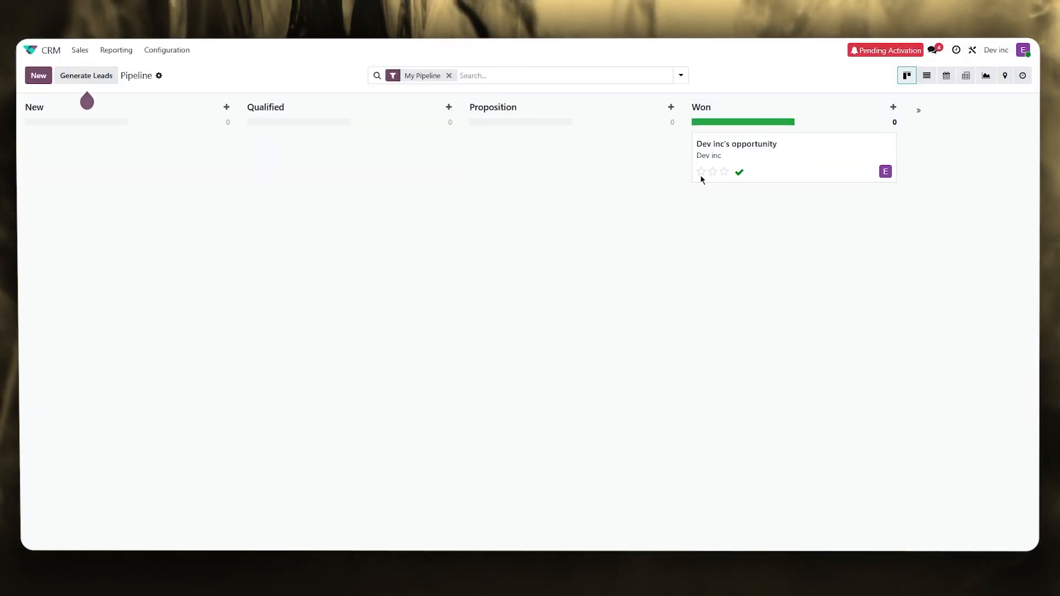
click(285, 224)
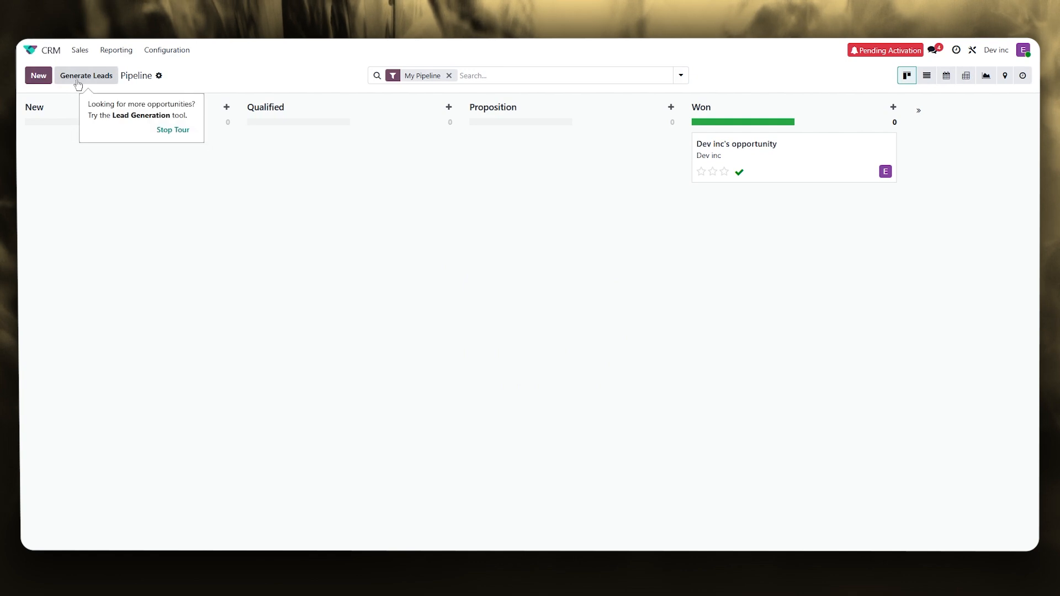
- Add another opportunity for Dev inc in the New stage with a contact email, contact phone and expected revenue of 1,561.00 Rs
click(45, 79)
click(91, 154)
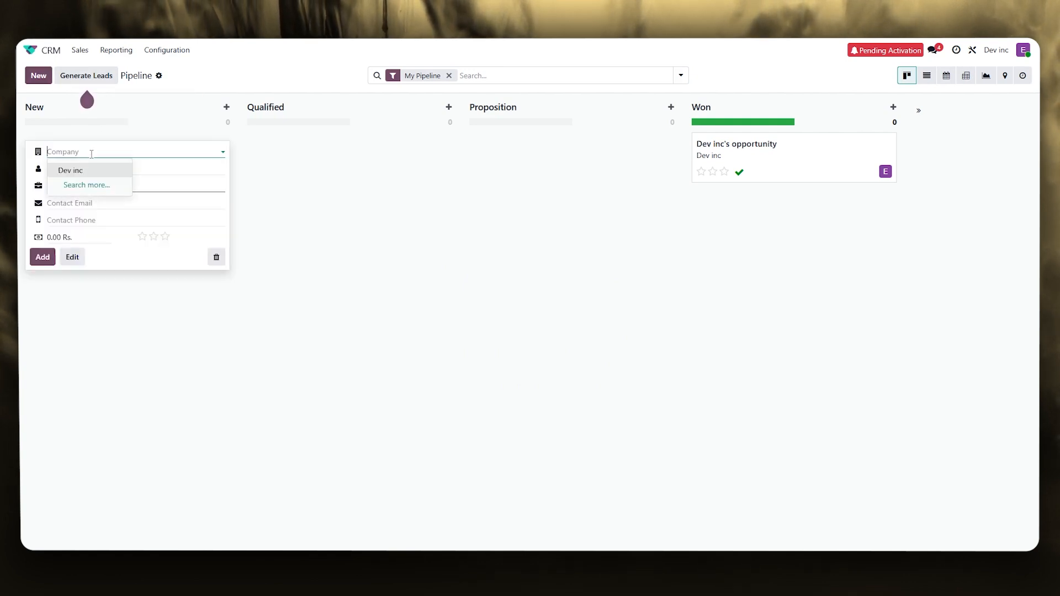
click(87, 185)
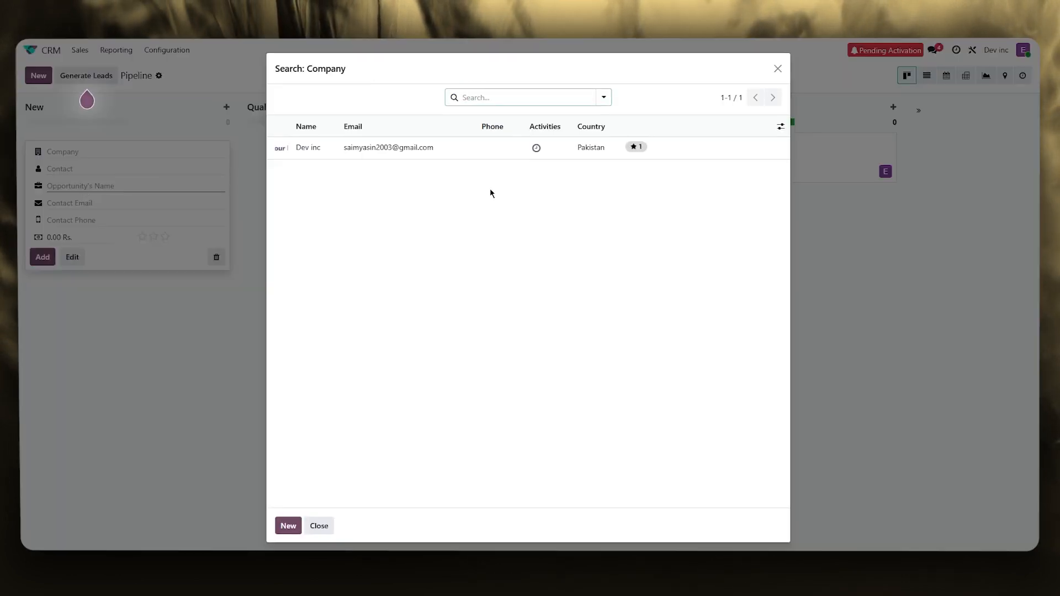
click(464, 148)
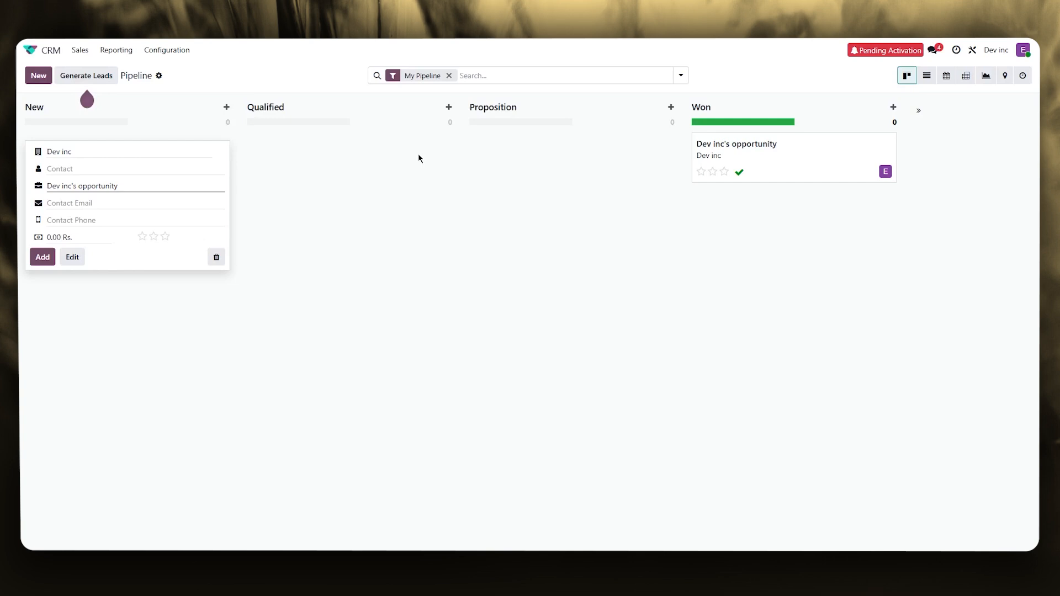
click(69, 204)
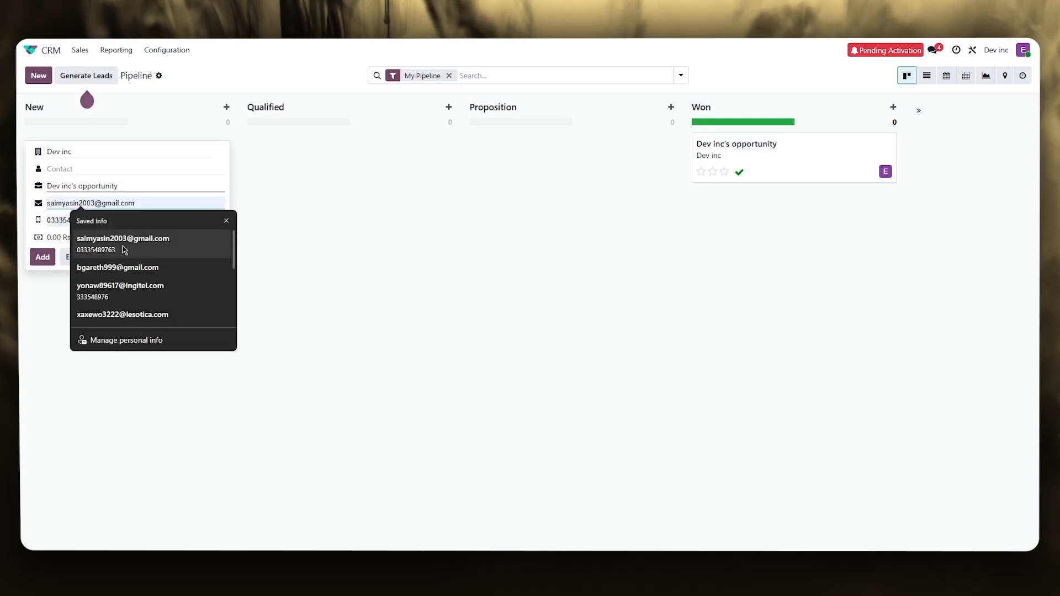
click(135, 283)
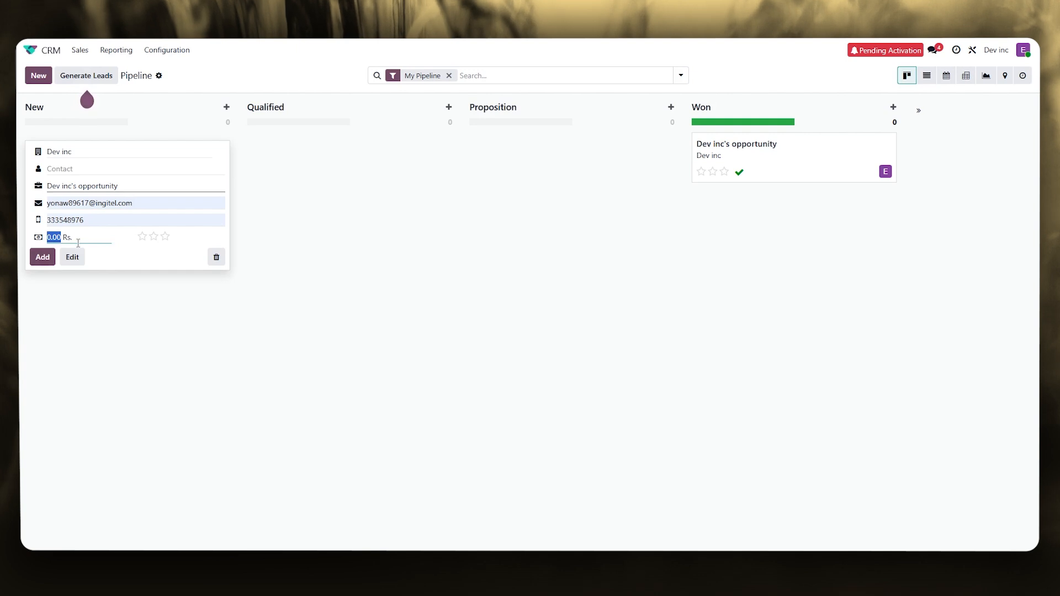
click(41, 257)
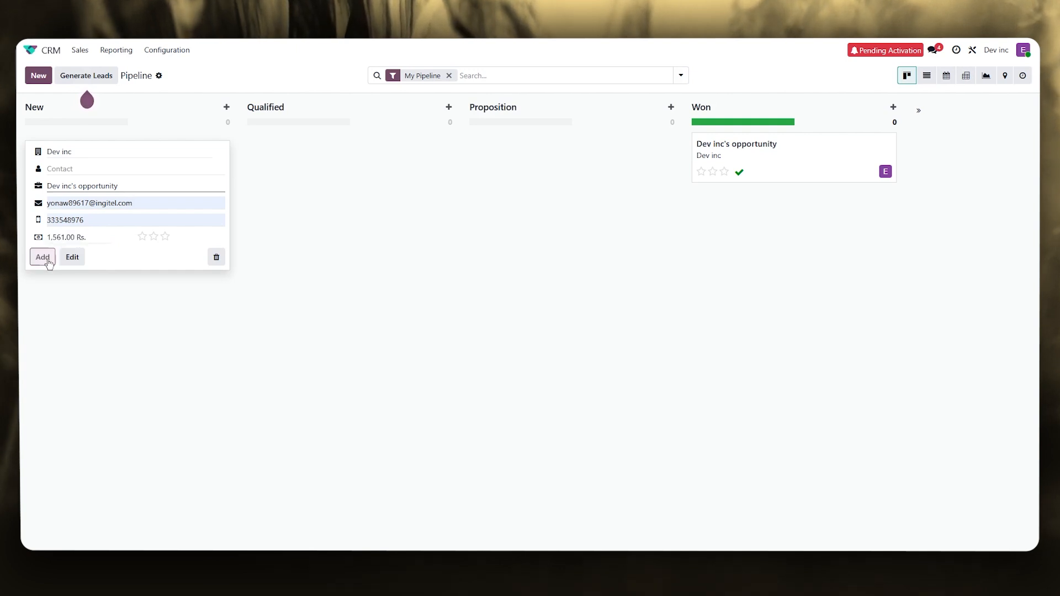
click(252, 259)
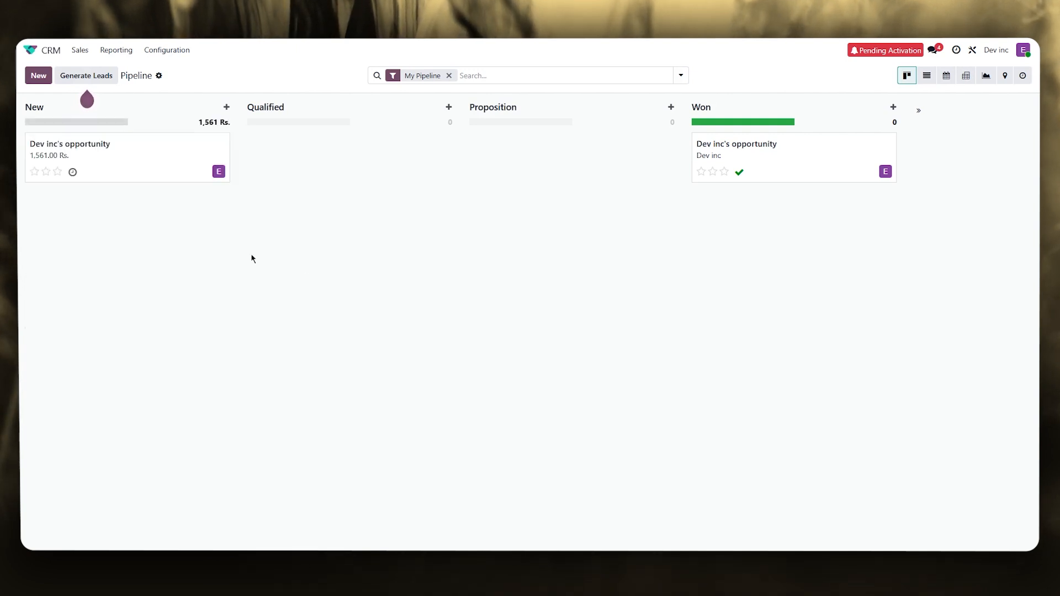
- Open the new Dev inc opportunity's record, add the tag "jnjik" and review its contact details
click(148, 174)
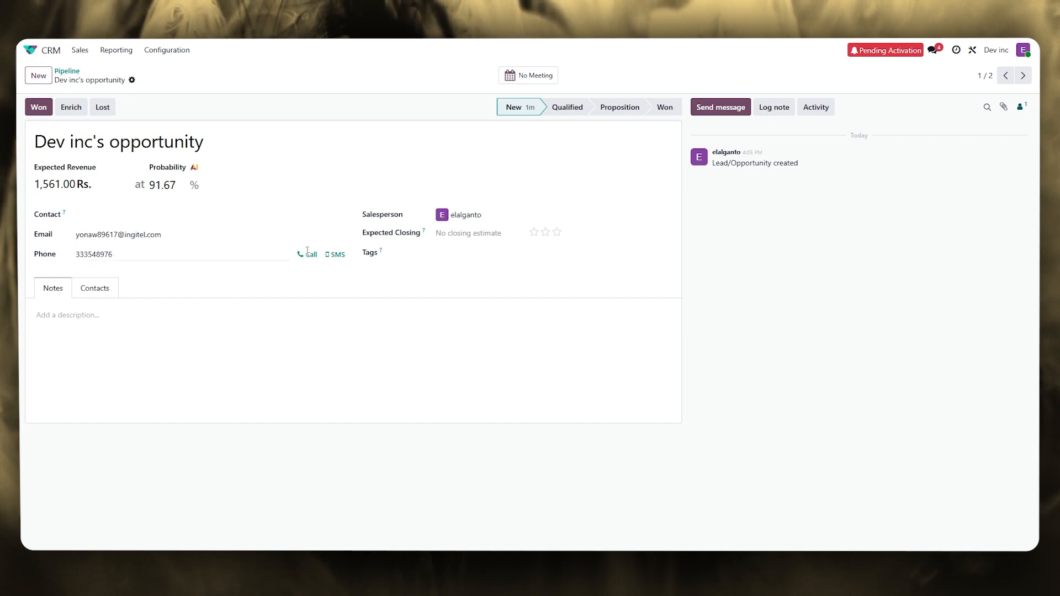
click(392, 254)
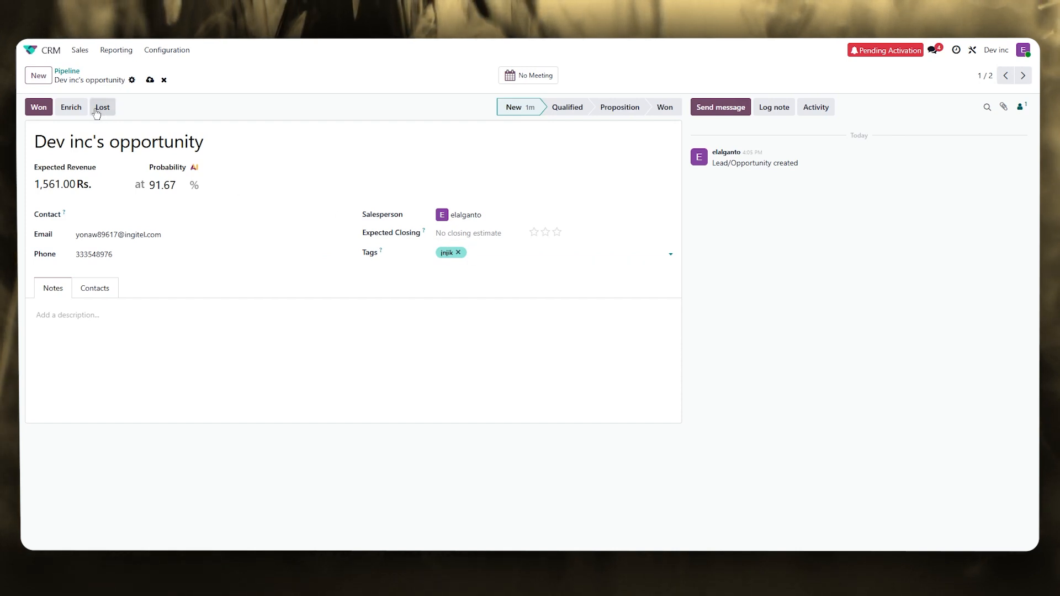
click(92, 289)
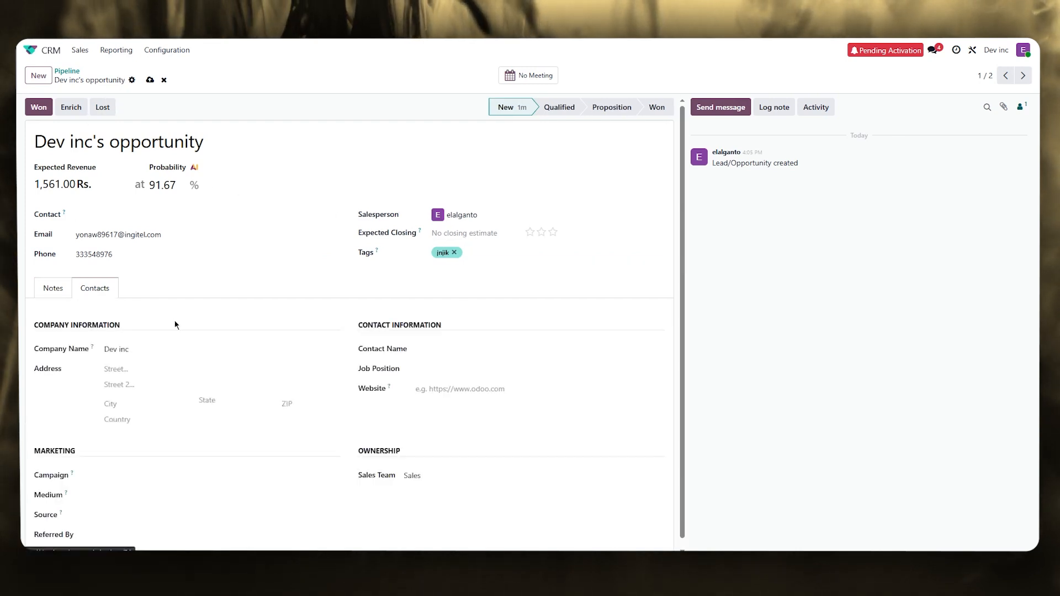
scroll(175, 325, down, 1)
click(63, 288)
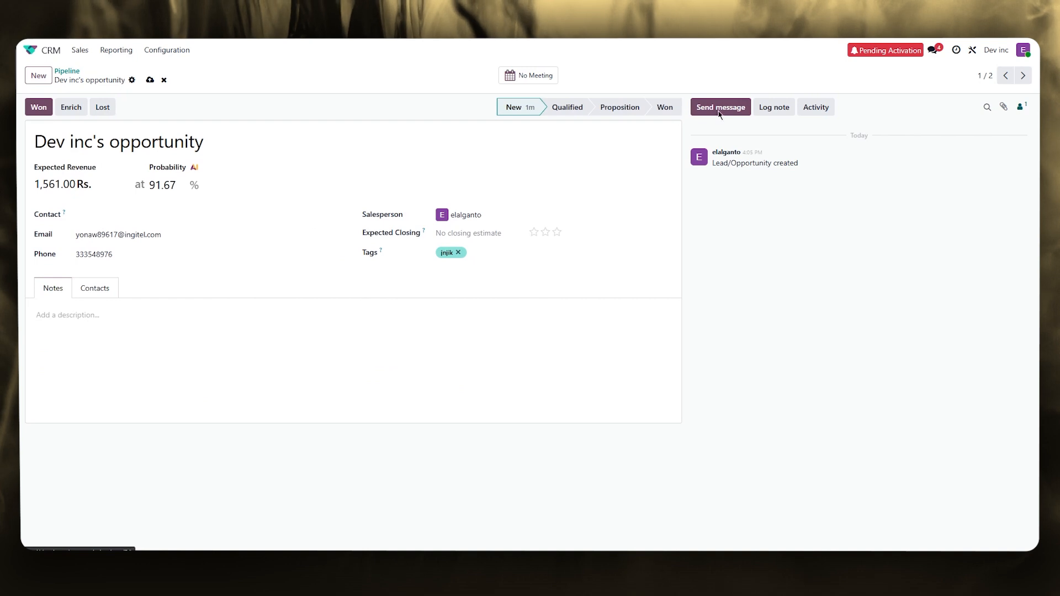
- Schedule a To-Do activity on the tagged Dev inc opportunity and return to My Pipeline
click(816, 108)
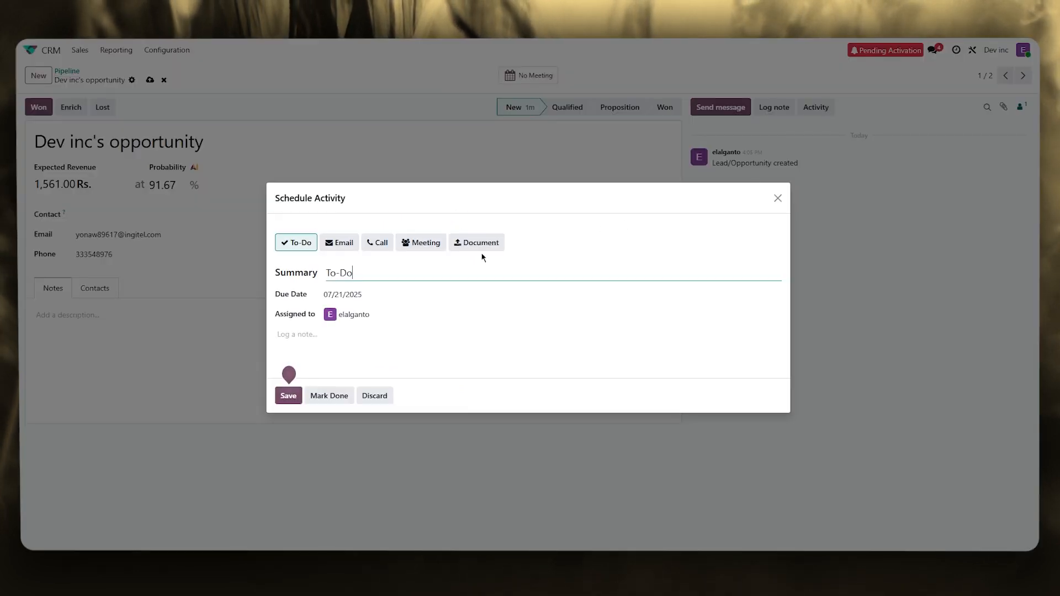
click(289, 396)
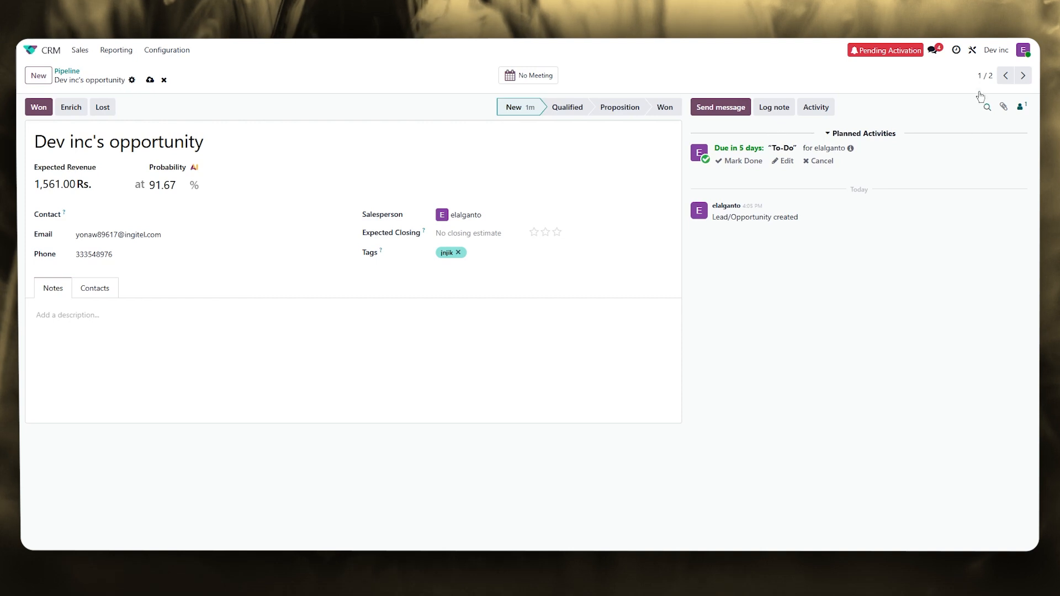
click(80, 50)
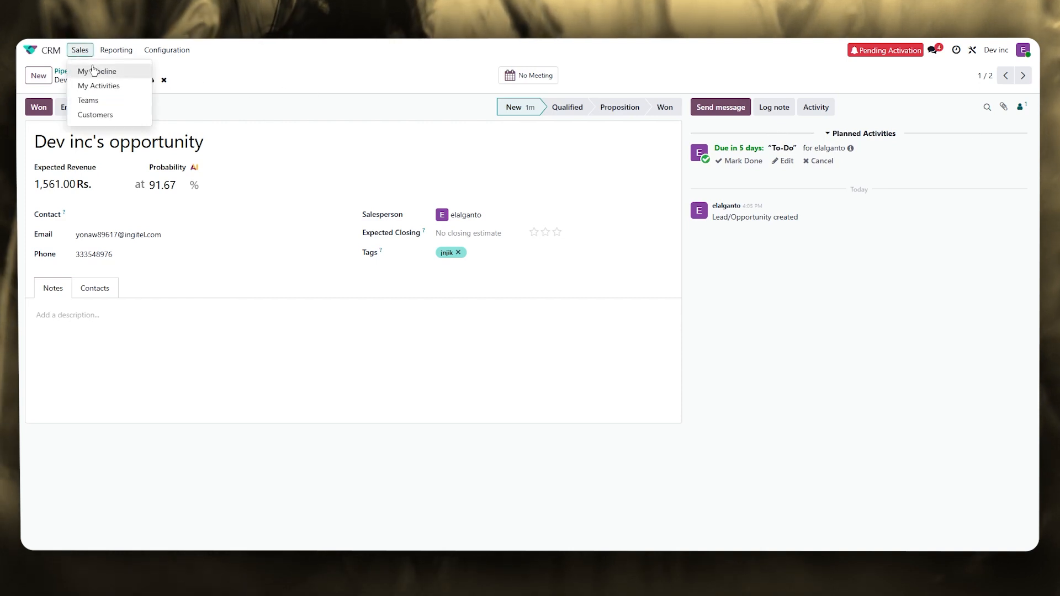
click(92, 65)
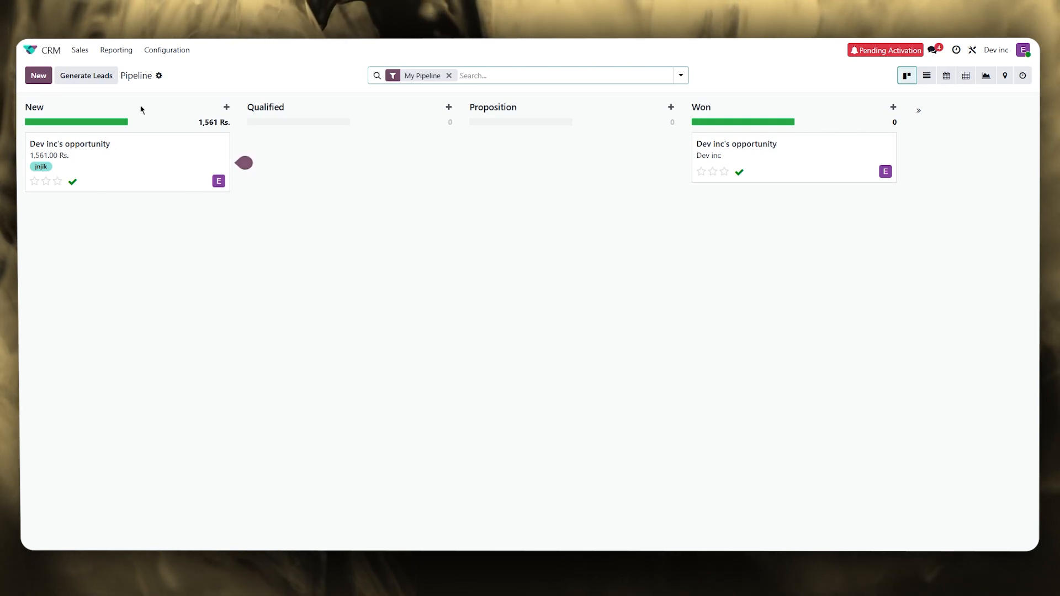
click(79, 51)
click(79, 50)
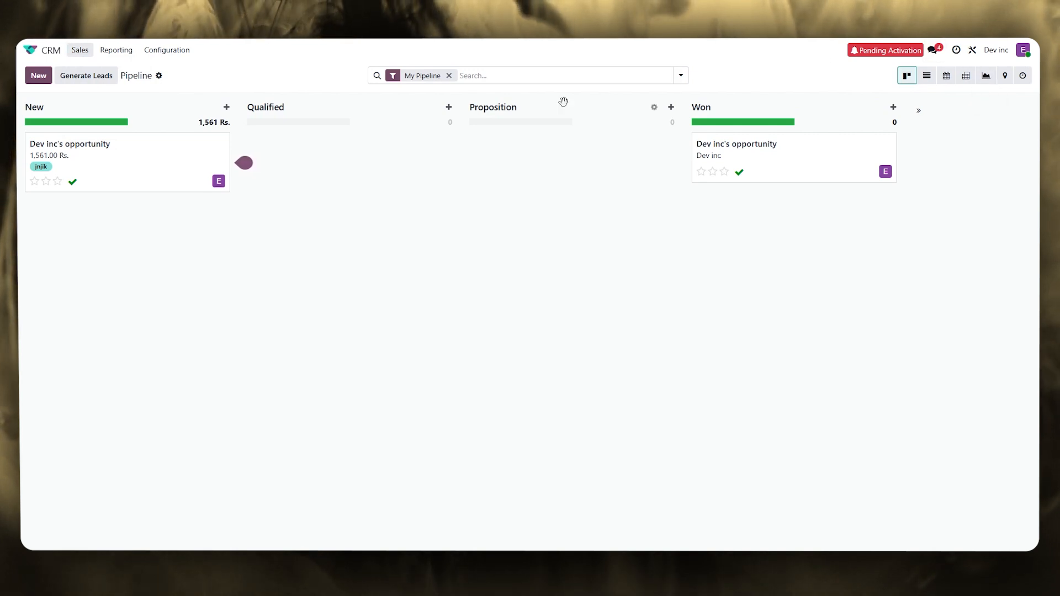
- Generate 3 company leads in Pakistan for the Banks & Insurance industry and open the Bank AL Habib Limited lead
click(104, 76)
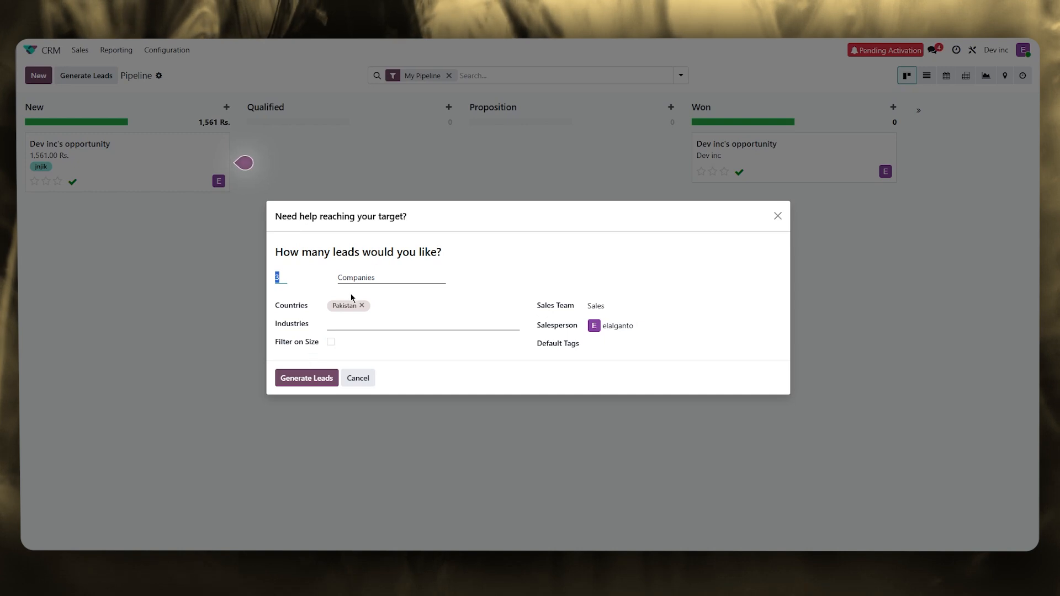
click(359, 278)
click(369, 307)
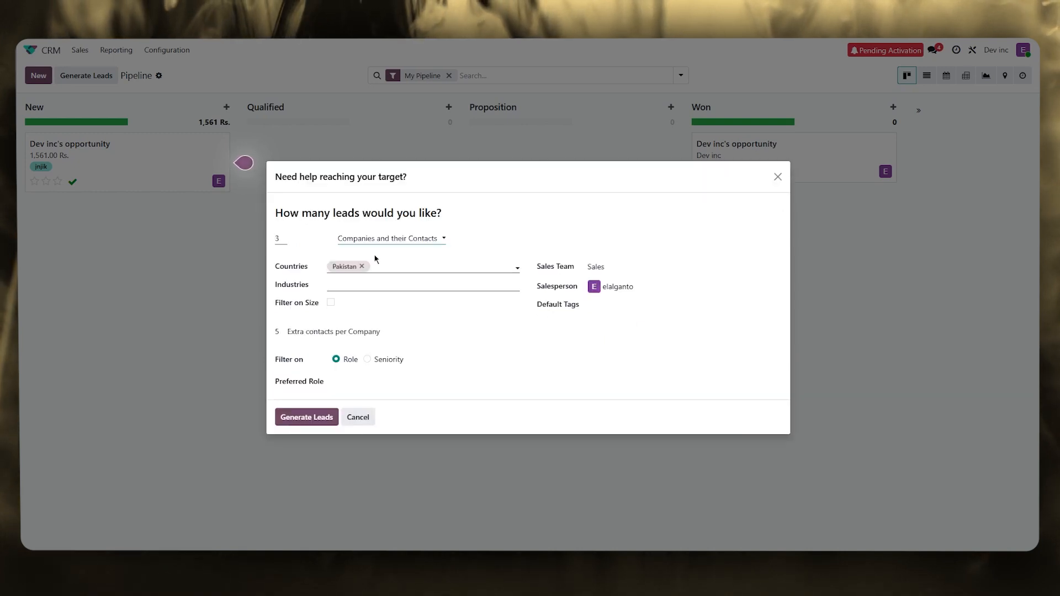
click(374, 240)
click(369, 254)
click(362, 326)
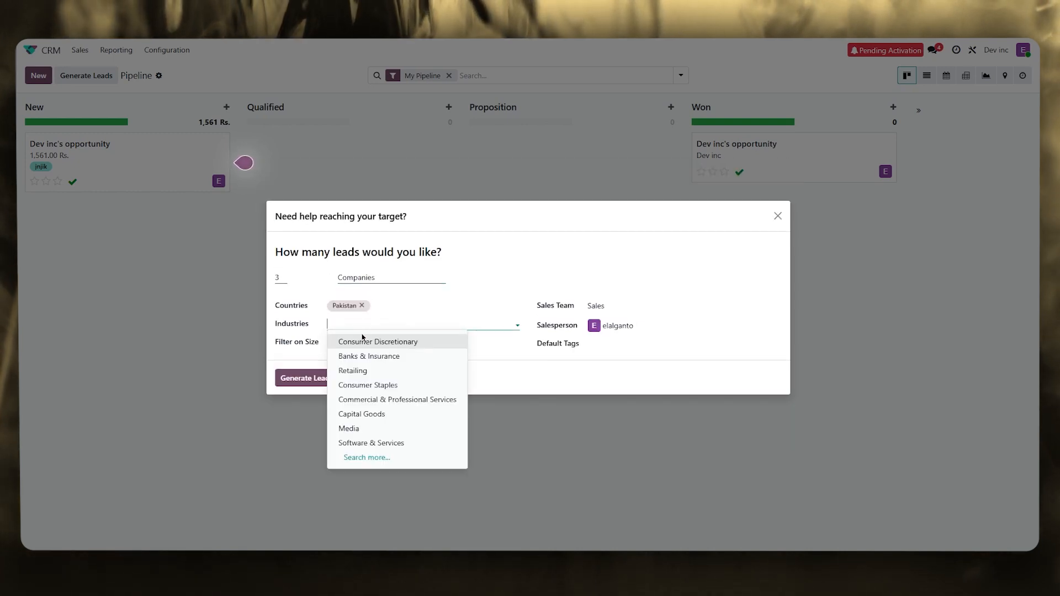
click(362, 355)
click(312, 379)
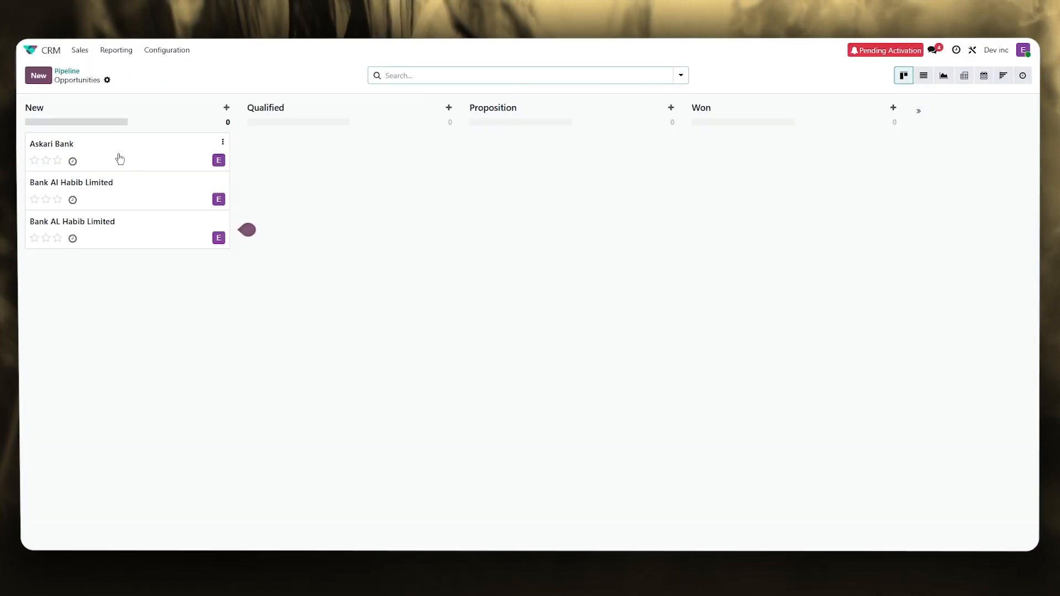
click(144, 232)
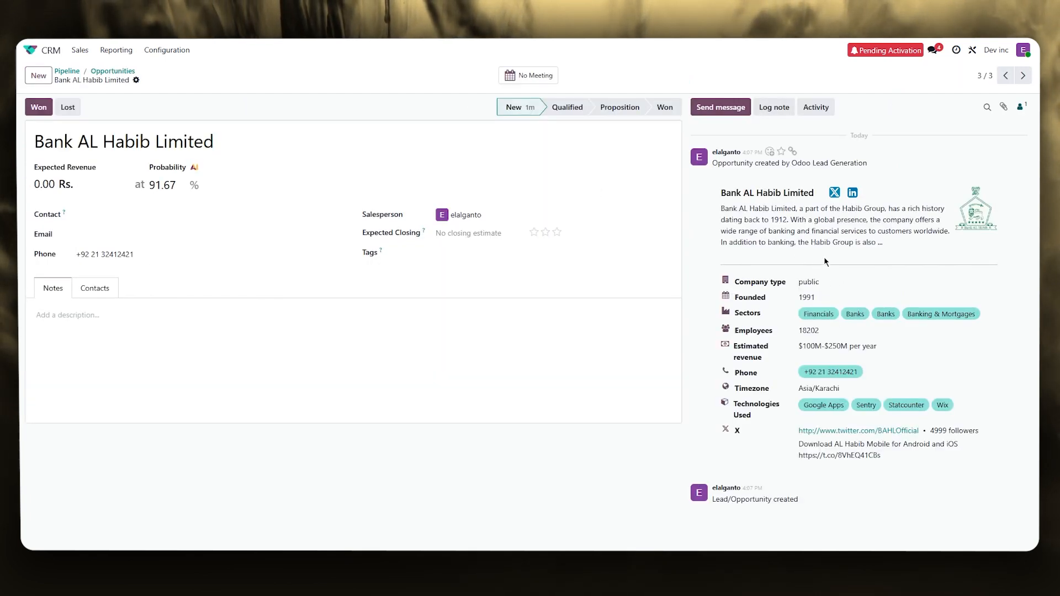
- Return to My Pipeline and move the 1,561.00 Rs. Dev inc opportunity from New to the Won stage
click(74, 56)
click(91, 72)
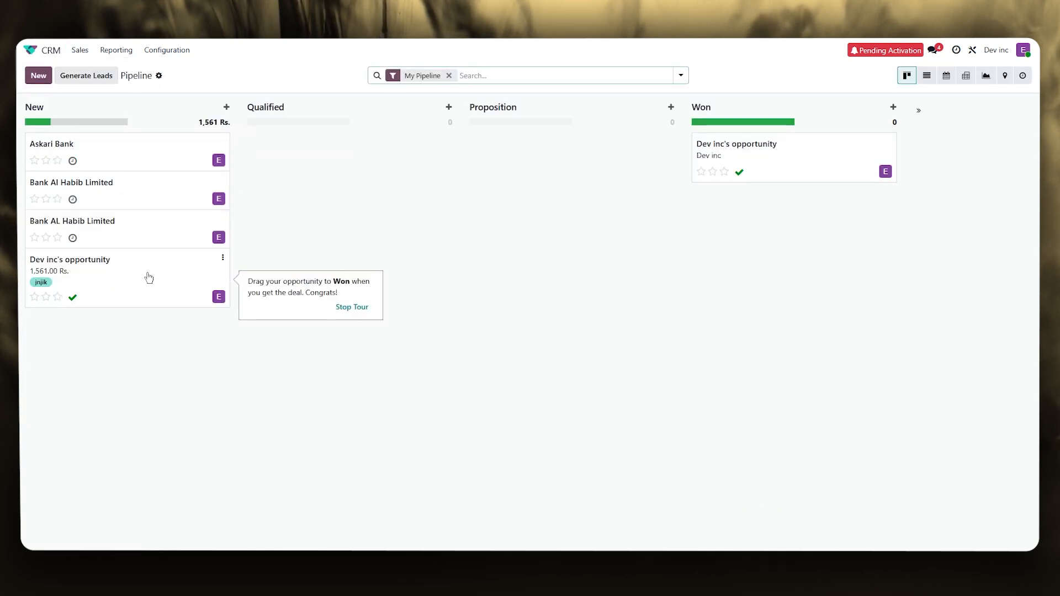
drag(149, 277, 708, 260)
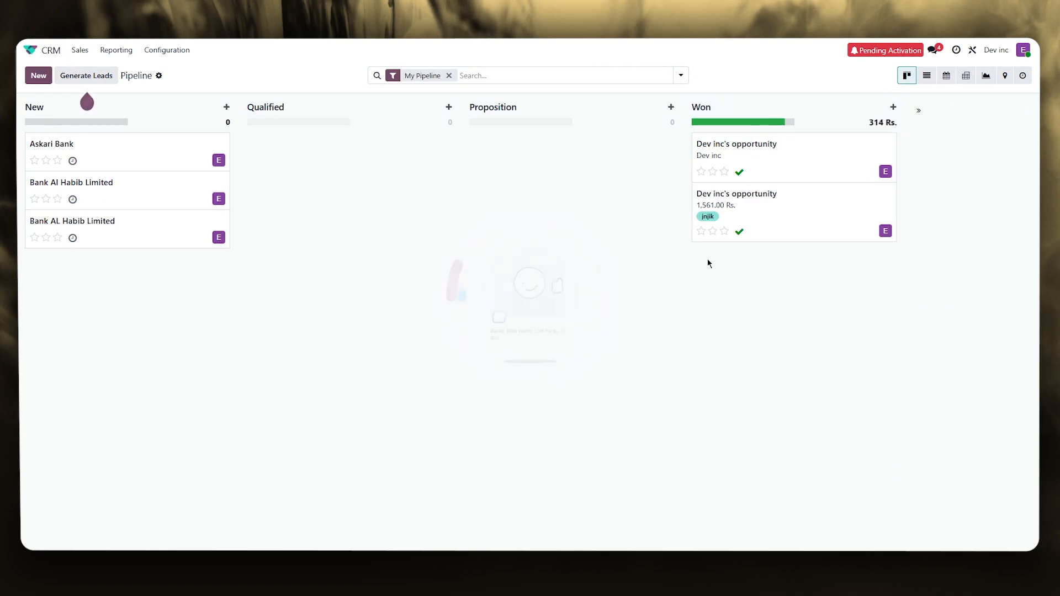
- Generate 3 more company leads in Pakistan for the Media industry
click(102, 77)
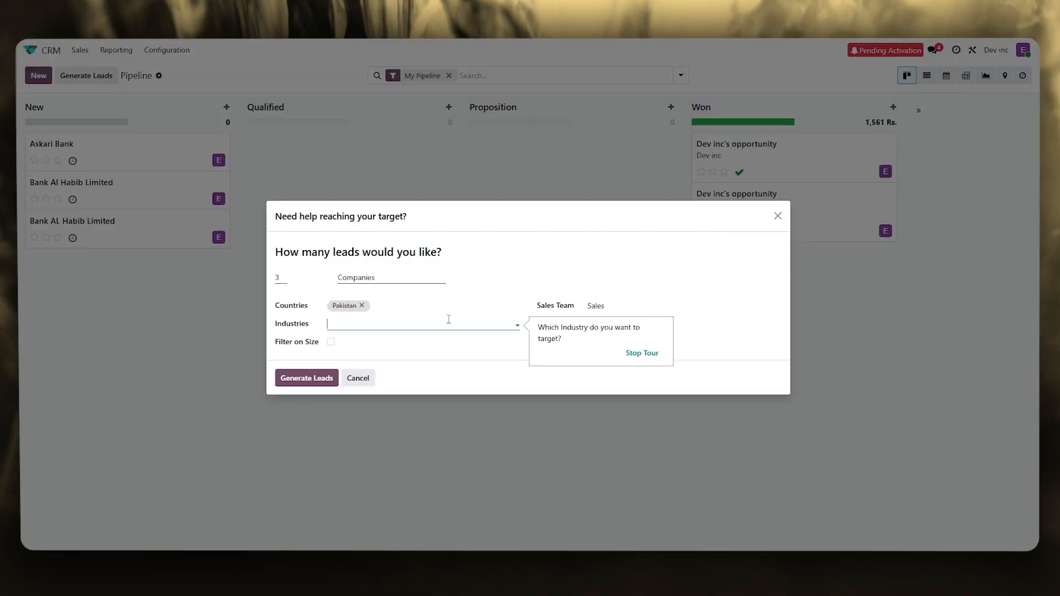
click(436, 325)
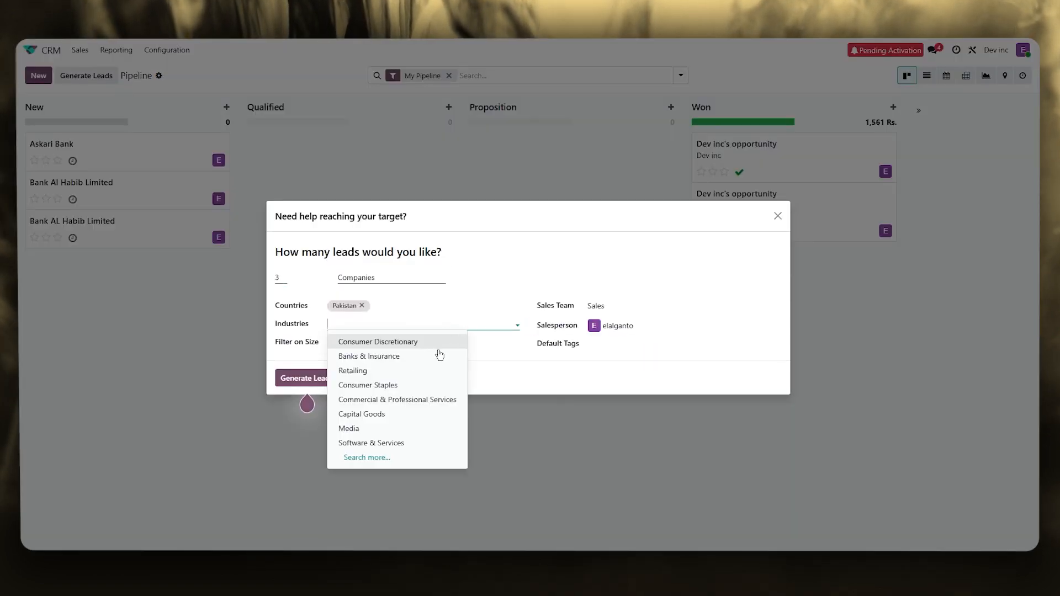
click(375, 429)
click(323, 382)
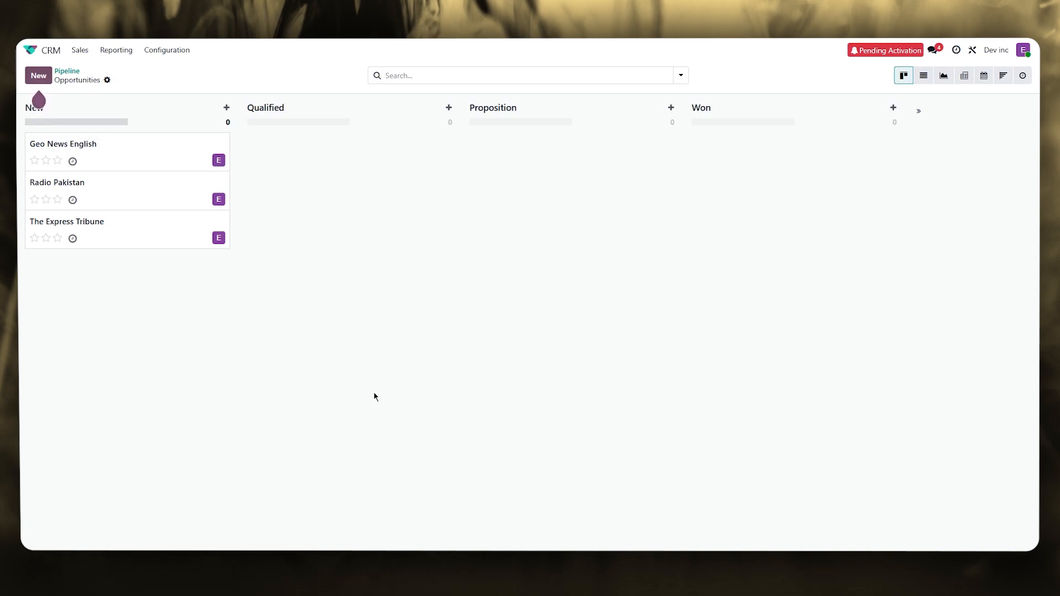
- Add an opportunity for the company Dev inc alongside the generated media leads in the New stage
click(39, 75)
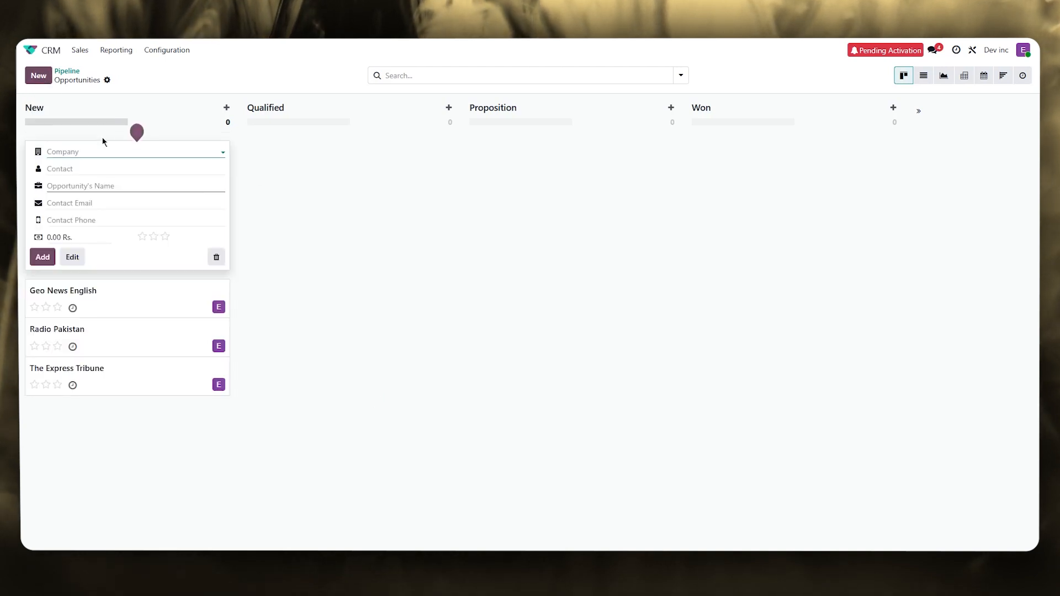
click(91, 150)
click(69, 168)
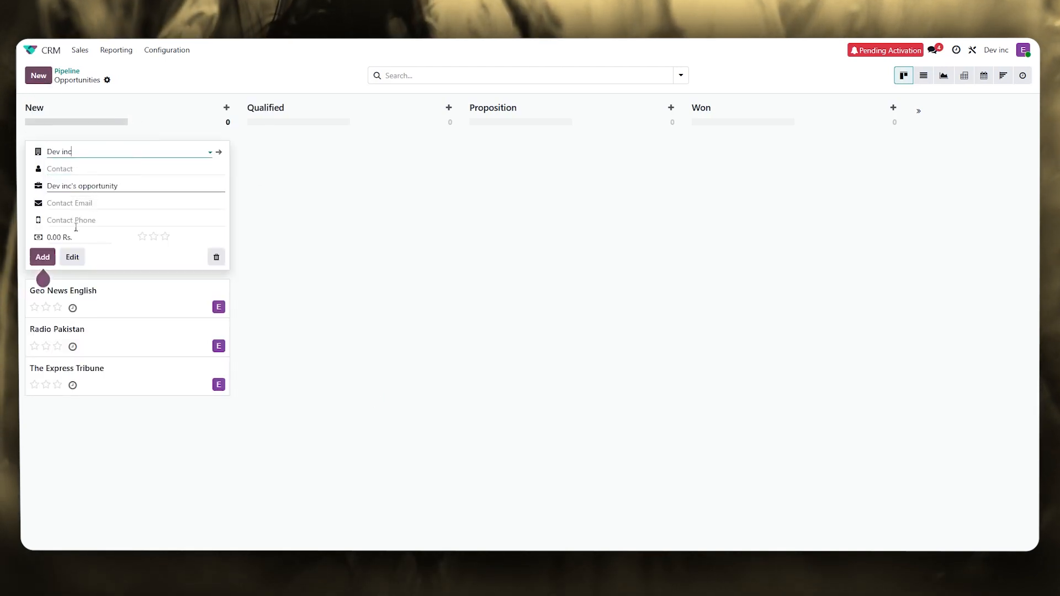
click(48, 260)
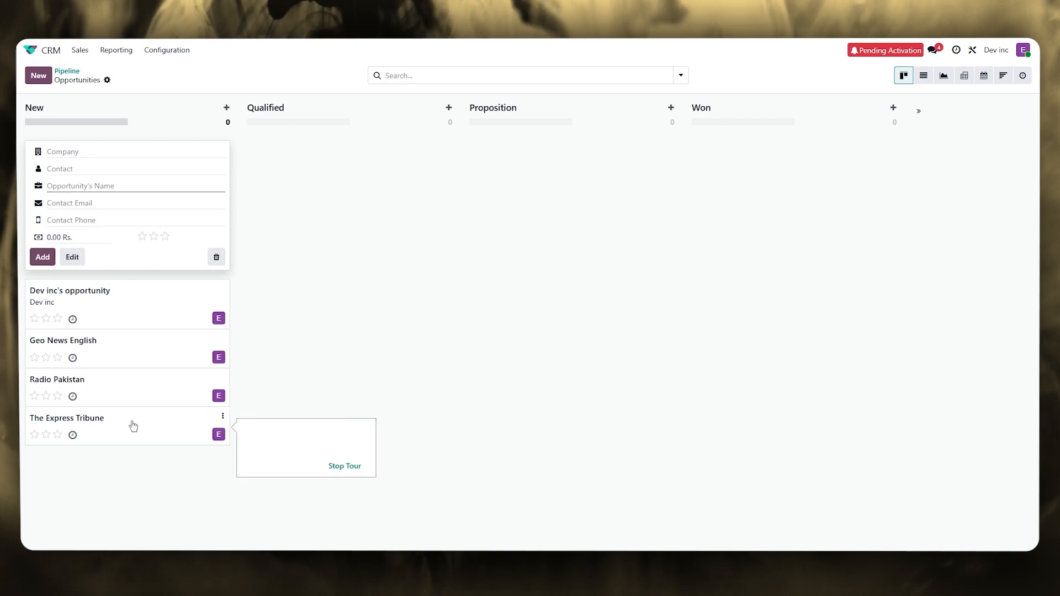
- Open The Express Tribune lead to review its company details and go back to My Pipeline
click(132, 425)
click(127, 278)
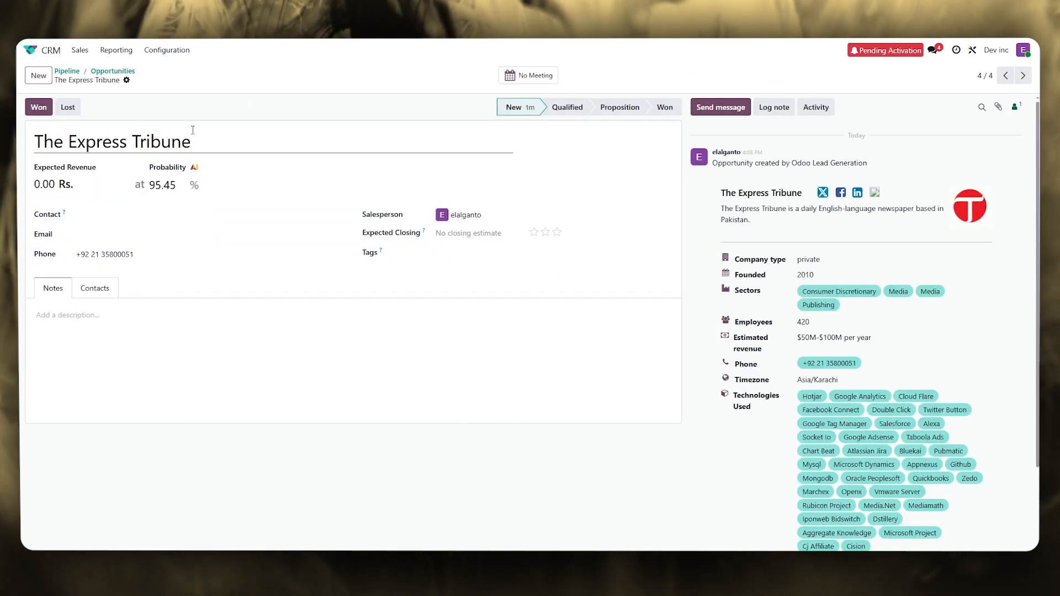
click(80, 51)
click(91, 69)
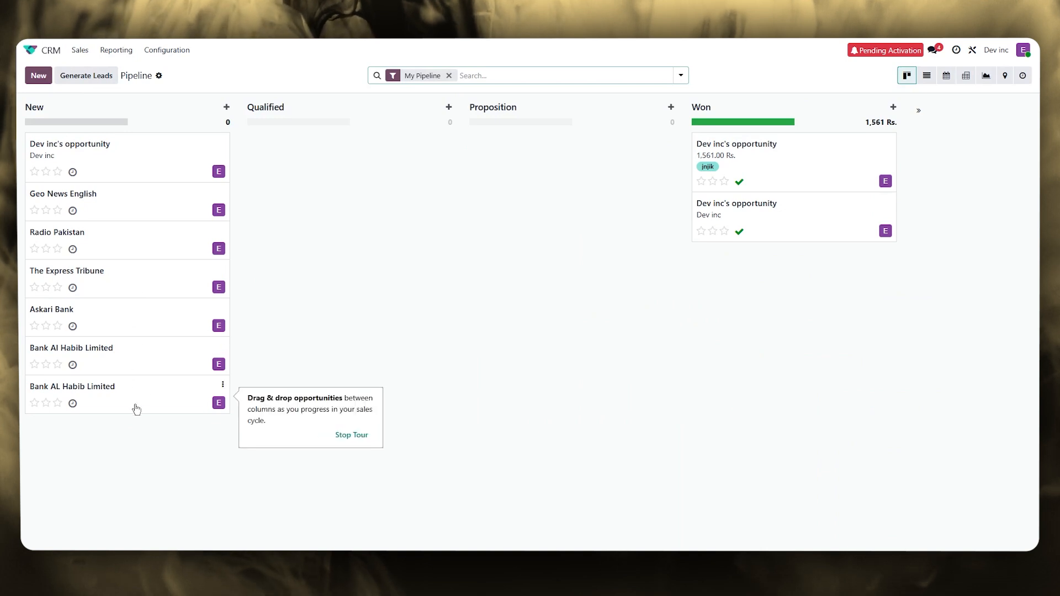
- Move the Bank AL Habib Limited opportunity from New to the Proposition stage
drag(133, 398, 601, 311)
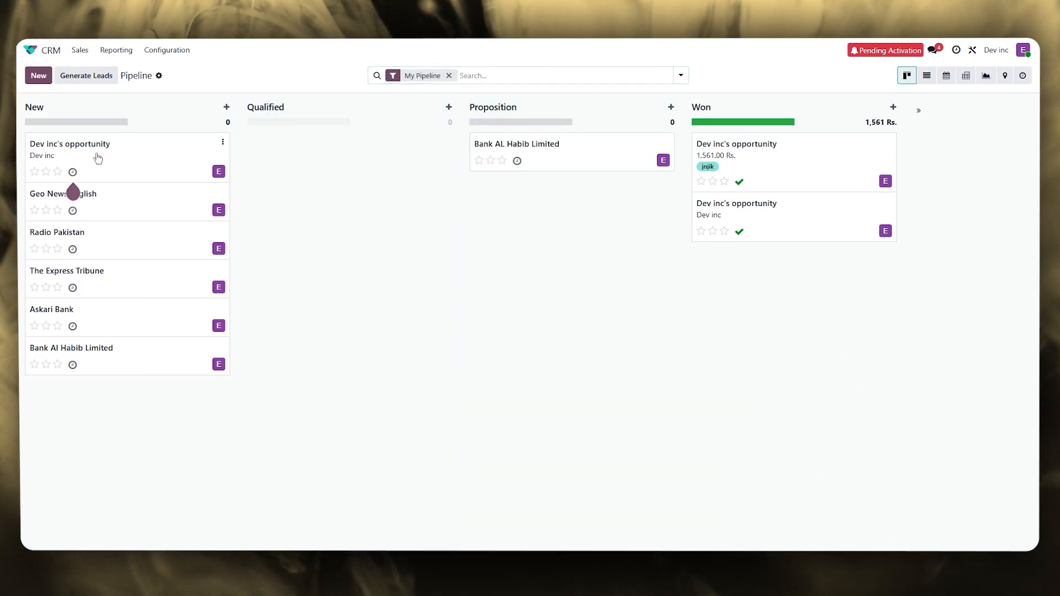
mouse_move(94, 152)
mouse_down()
mouse_move(710, 255)
mouse_move(138, 131)
mouse_move(111, 152)
mouse_up()
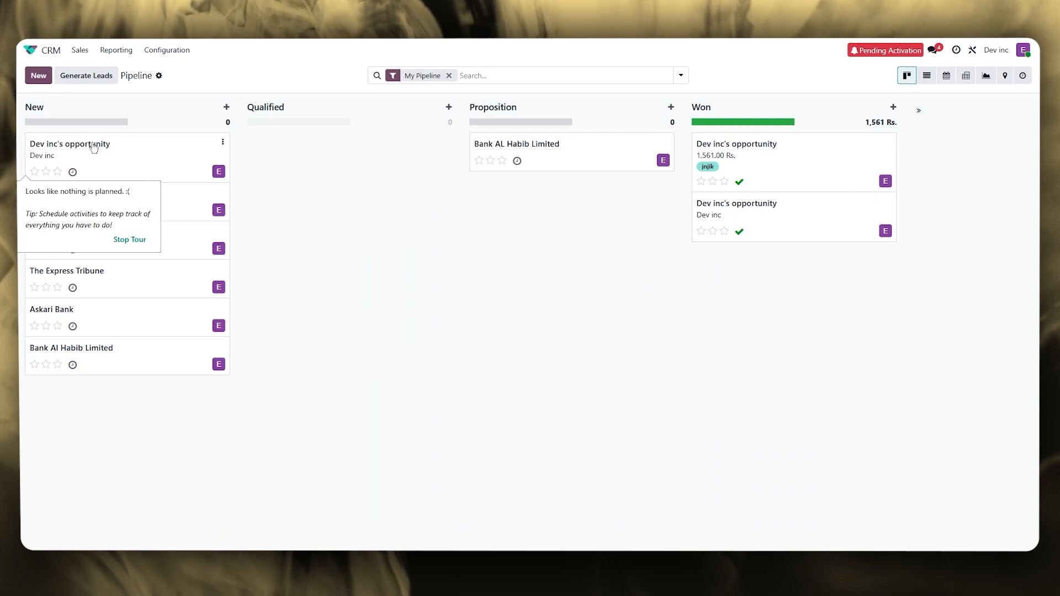
- Schedule a To-Do activity on the Dev inc's opportunity record in the New stage, keeping the suggested due date
click(80, 150)
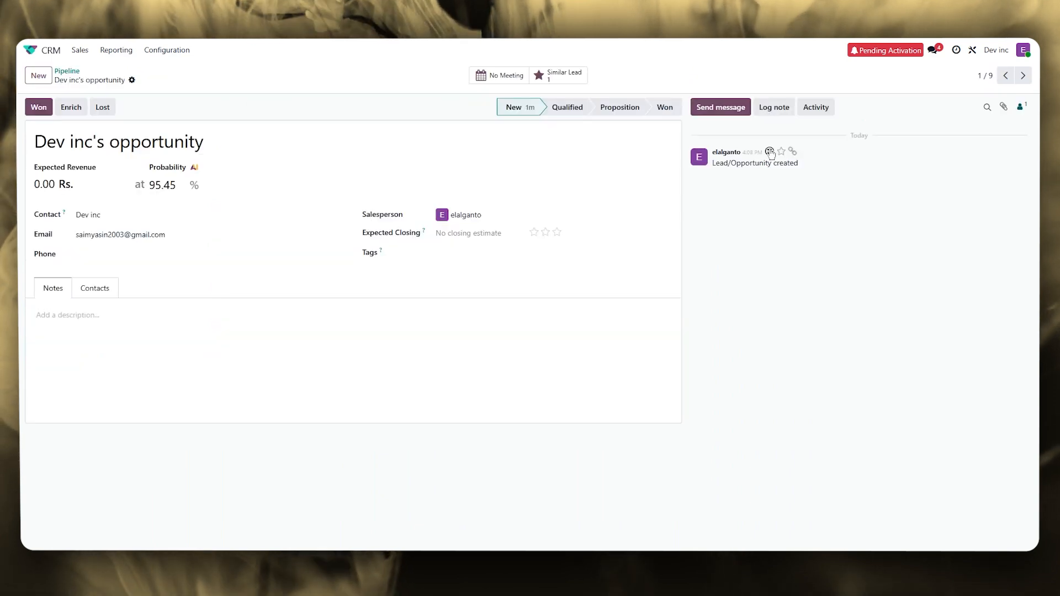
click(815, 107)
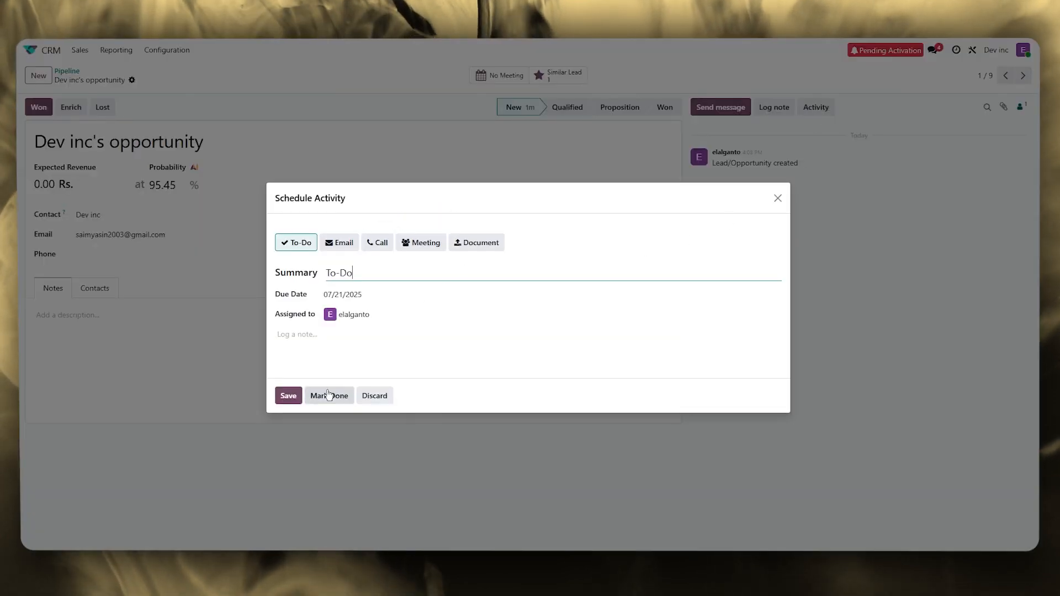
click(285, 395)
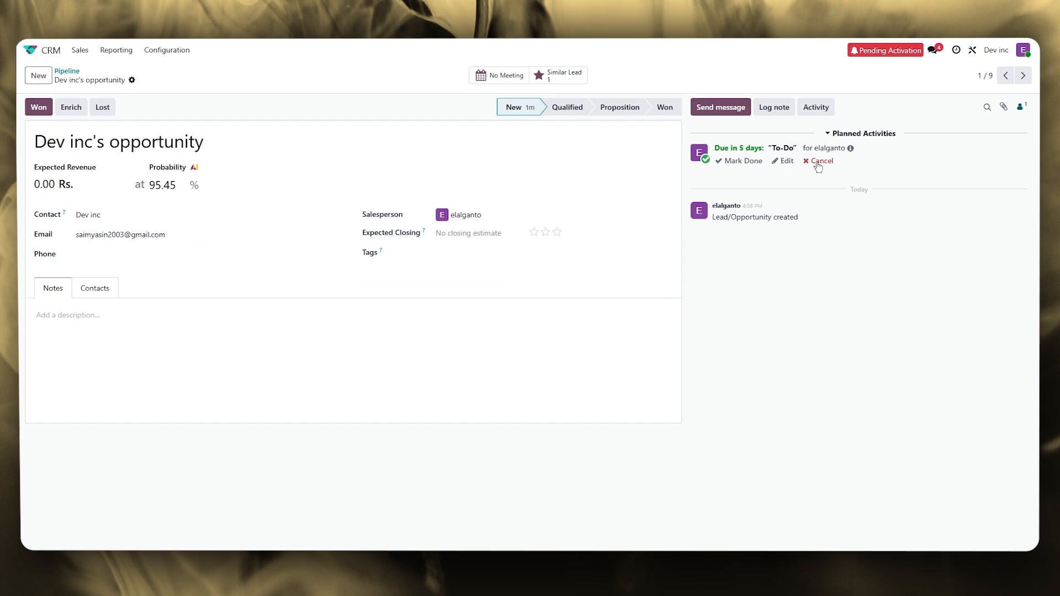
- Mark the Geo News English opportunity as lost without specifying a lost reason, and go back to My Pipeline
click(1023, 75)
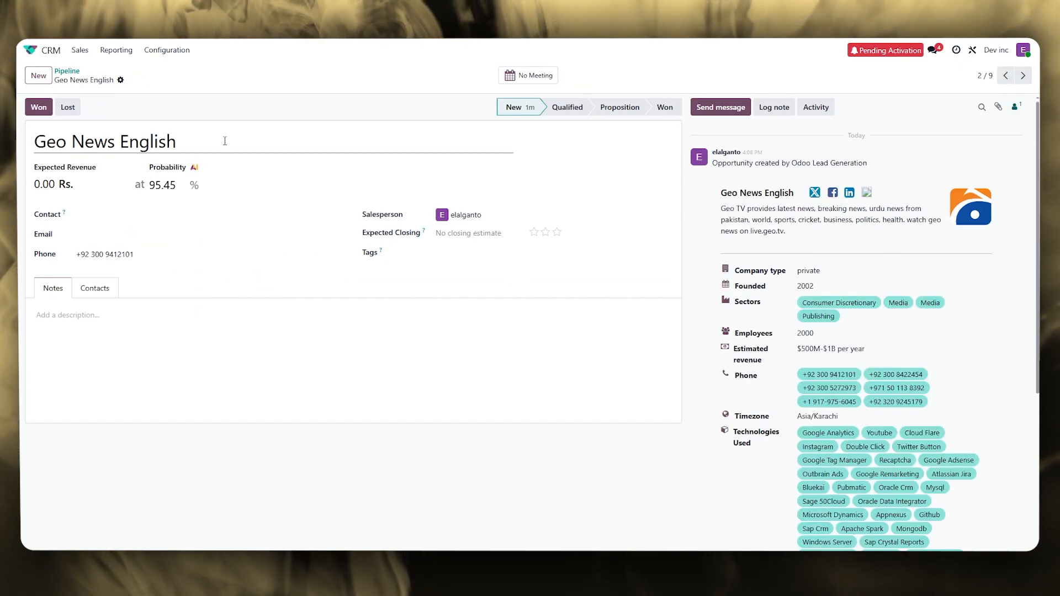
click(76, 107)
click(521, 278)
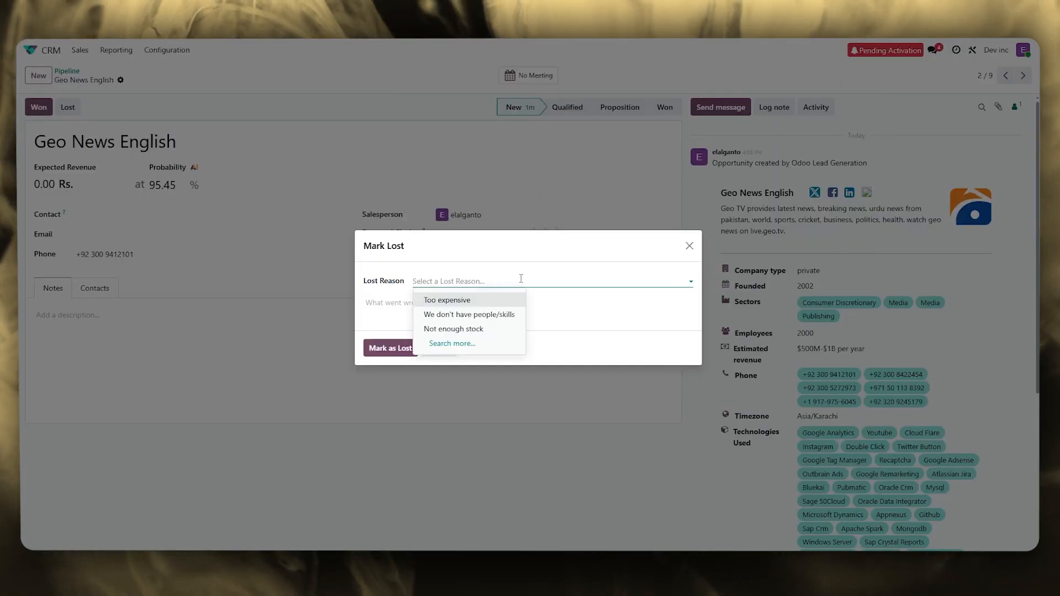
click(521, 279)
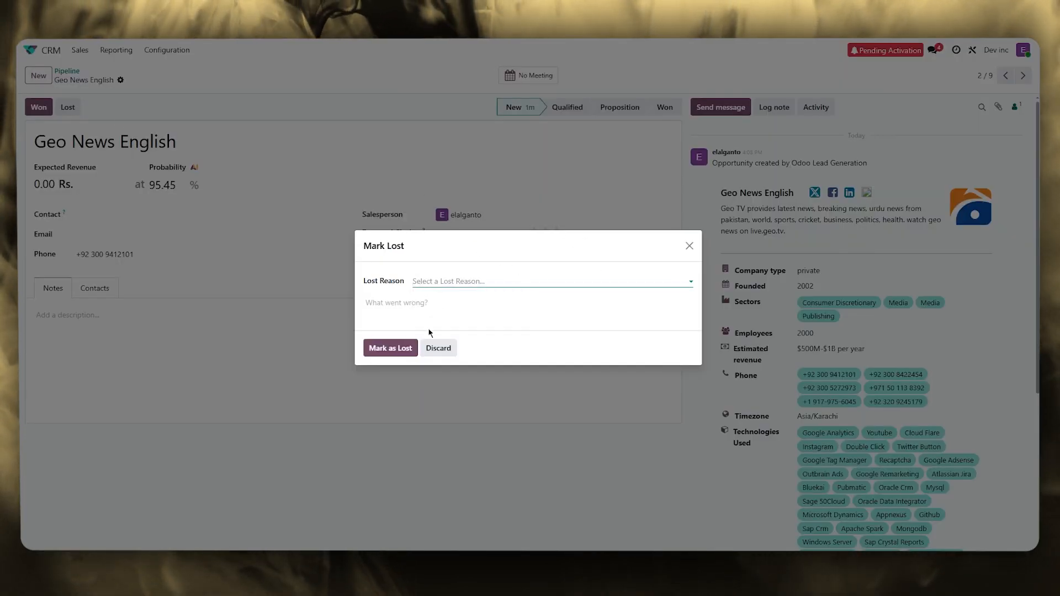
click(394, 348)
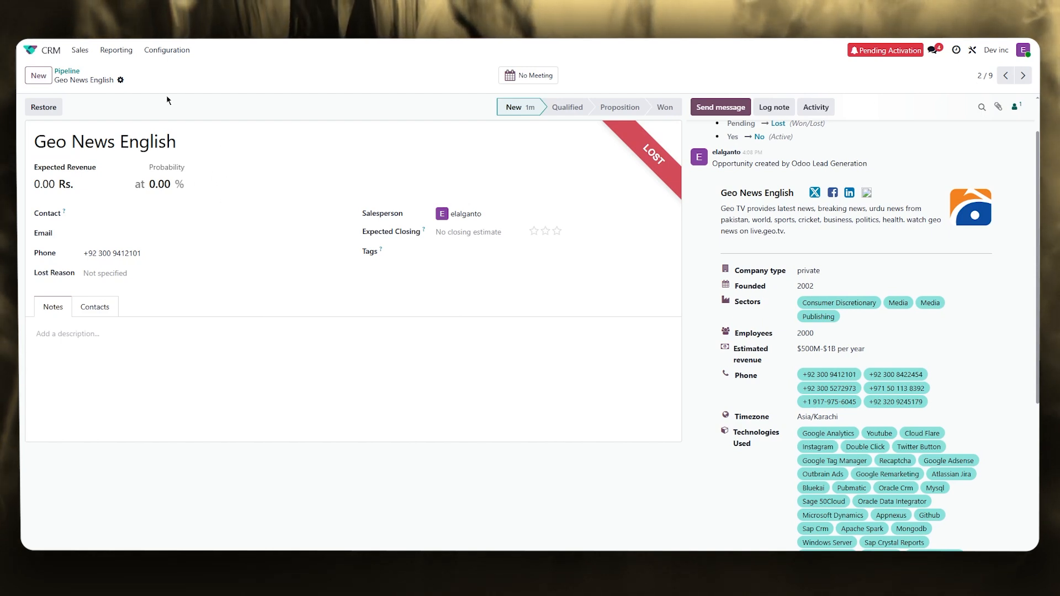
click(80, 50)
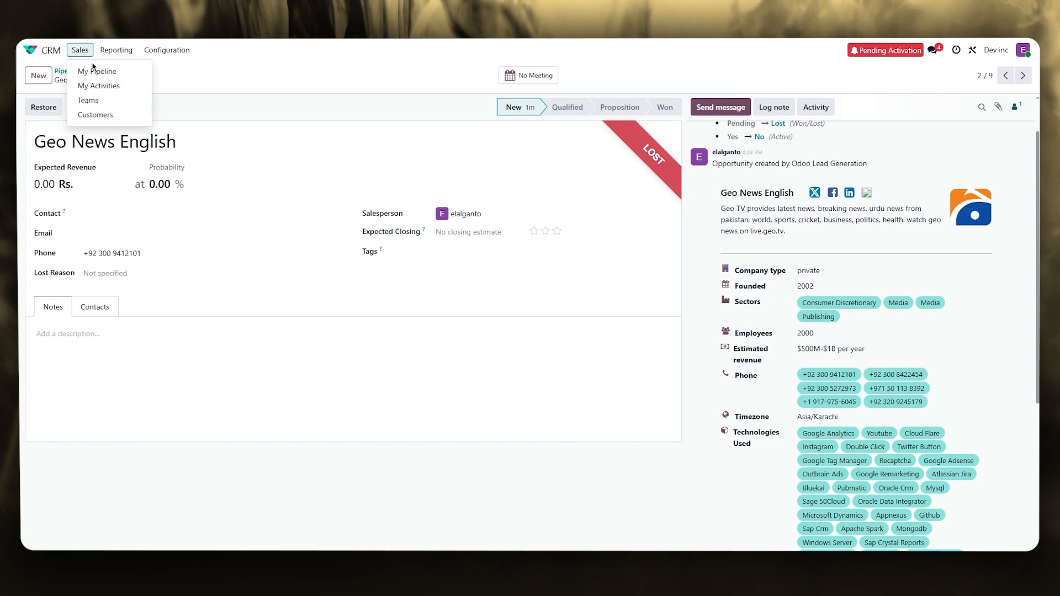
click(97, 71)
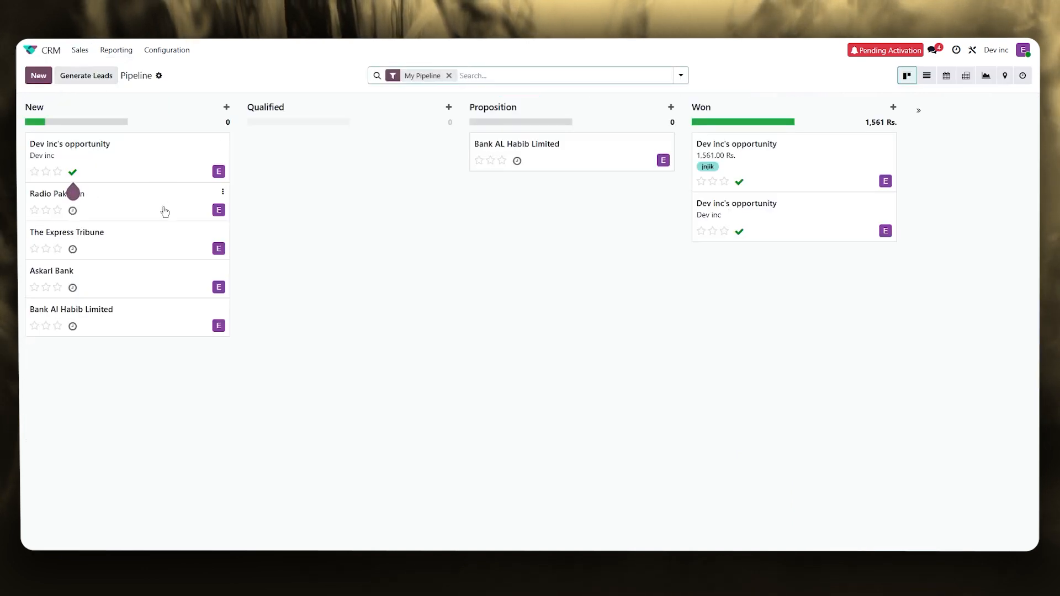
- Schedule another To-Do activity for Dev inc's opportunity in the New stage directly from its pipeline card
mouse_move(112, 176)
mouse_down()
mouse_move(171, 175)
mouse_move(120, 177)
mouse_up()
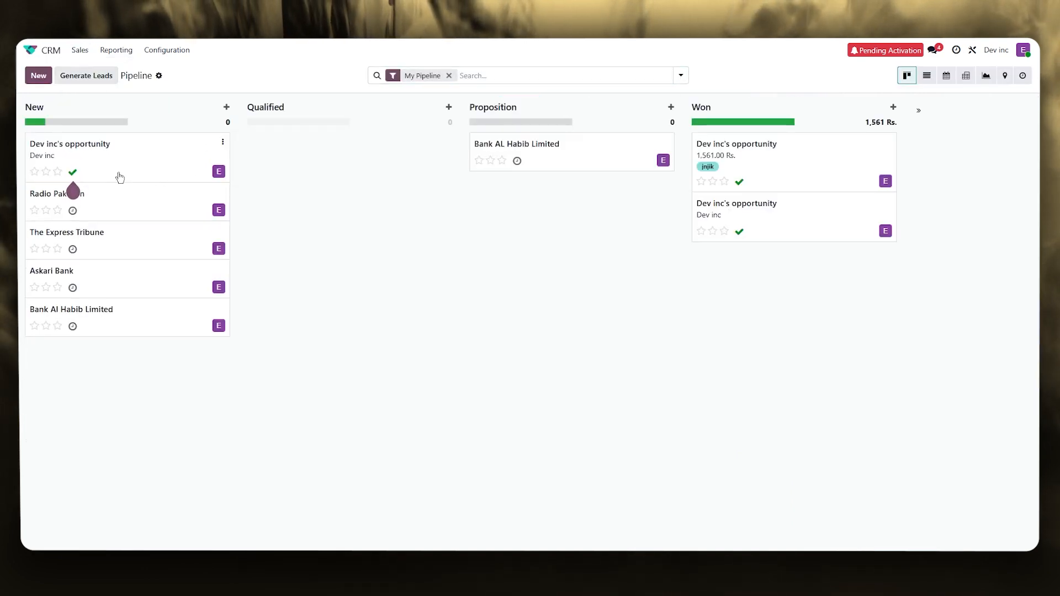
mouse_move(72, 174)
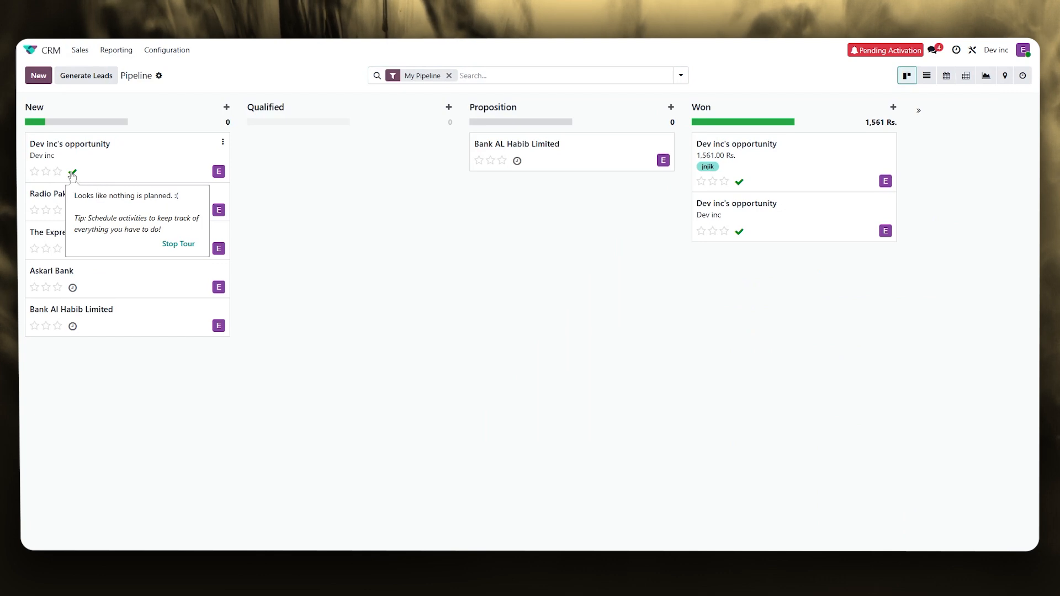
click(71, 174)
click(166, 252)
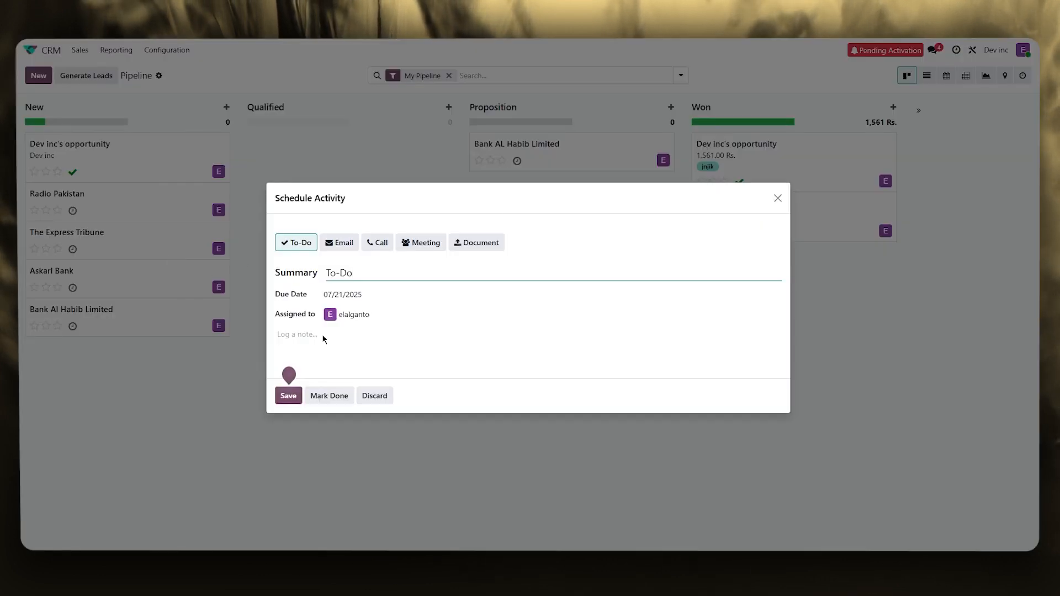
click(288, 395)
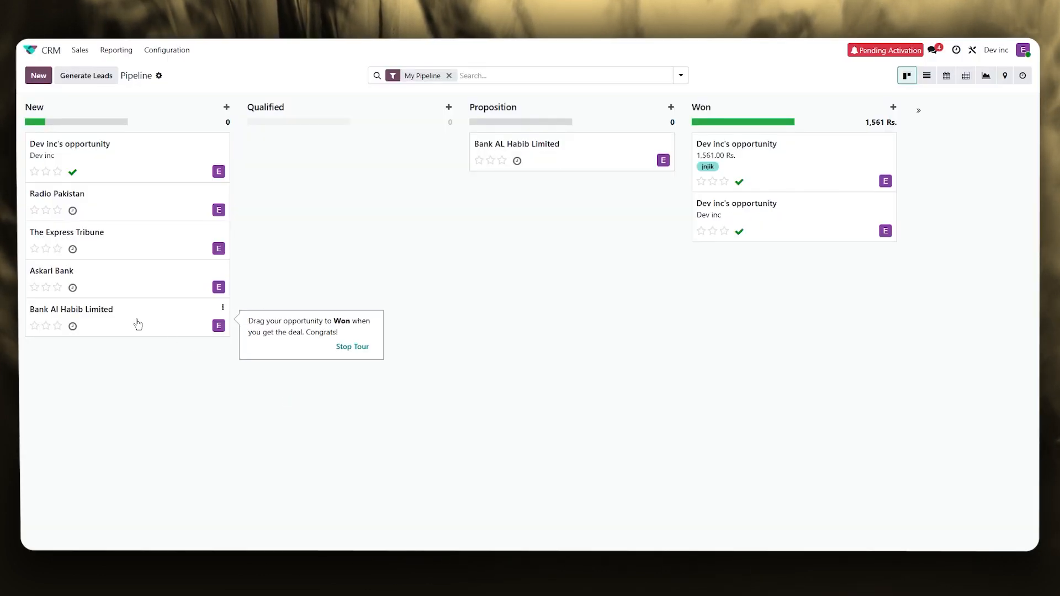
- Move the Bank Al Habib Limited opportunity from the New stage to Won
drag(138, 325, 717, 309)
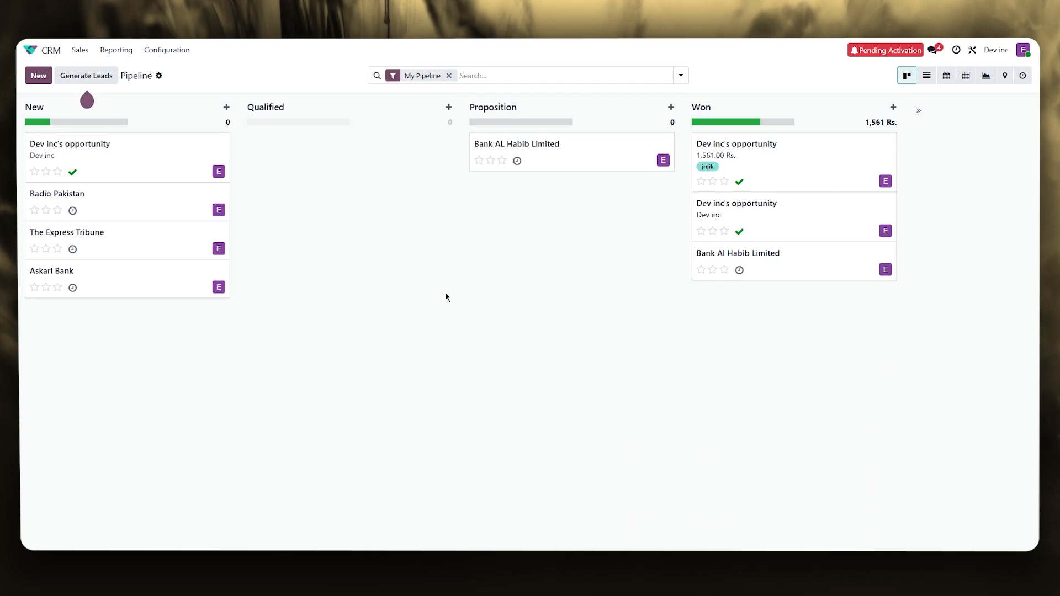